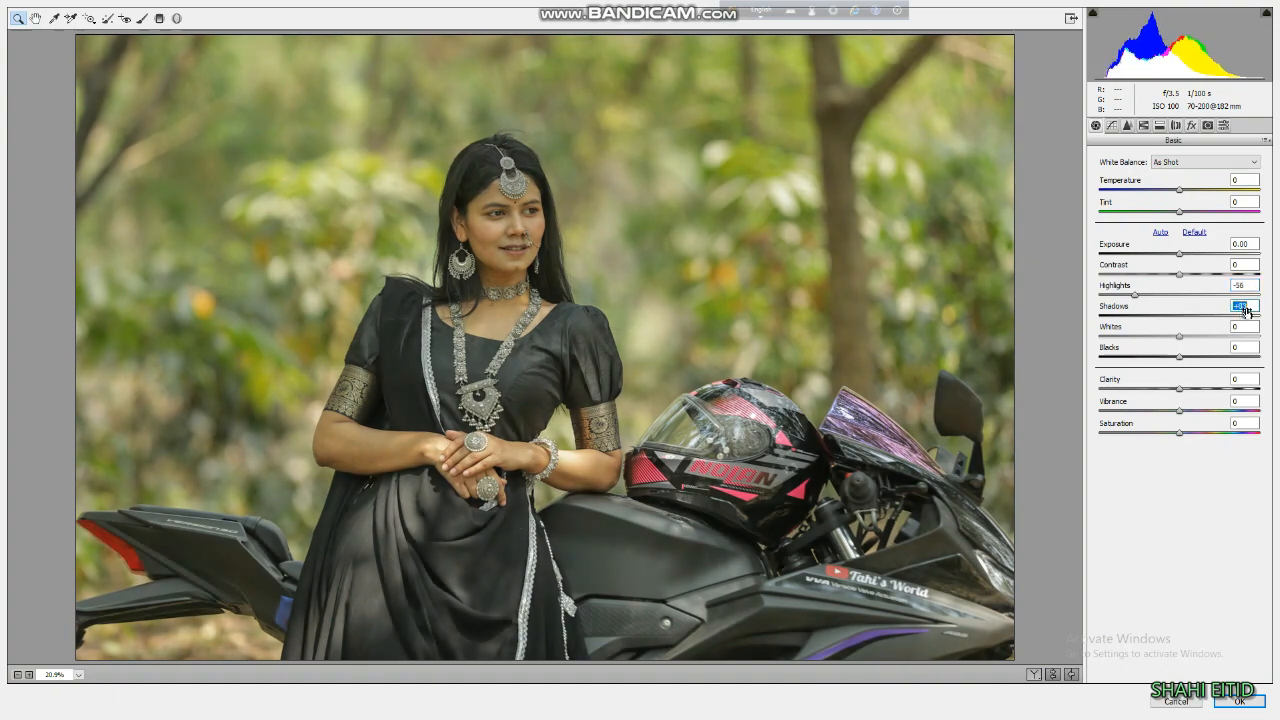
Brighten the oranges' luminance to about +37 and lift the RGB tone curve's midtones to an output of 133.
key("ctrl+alt+4")
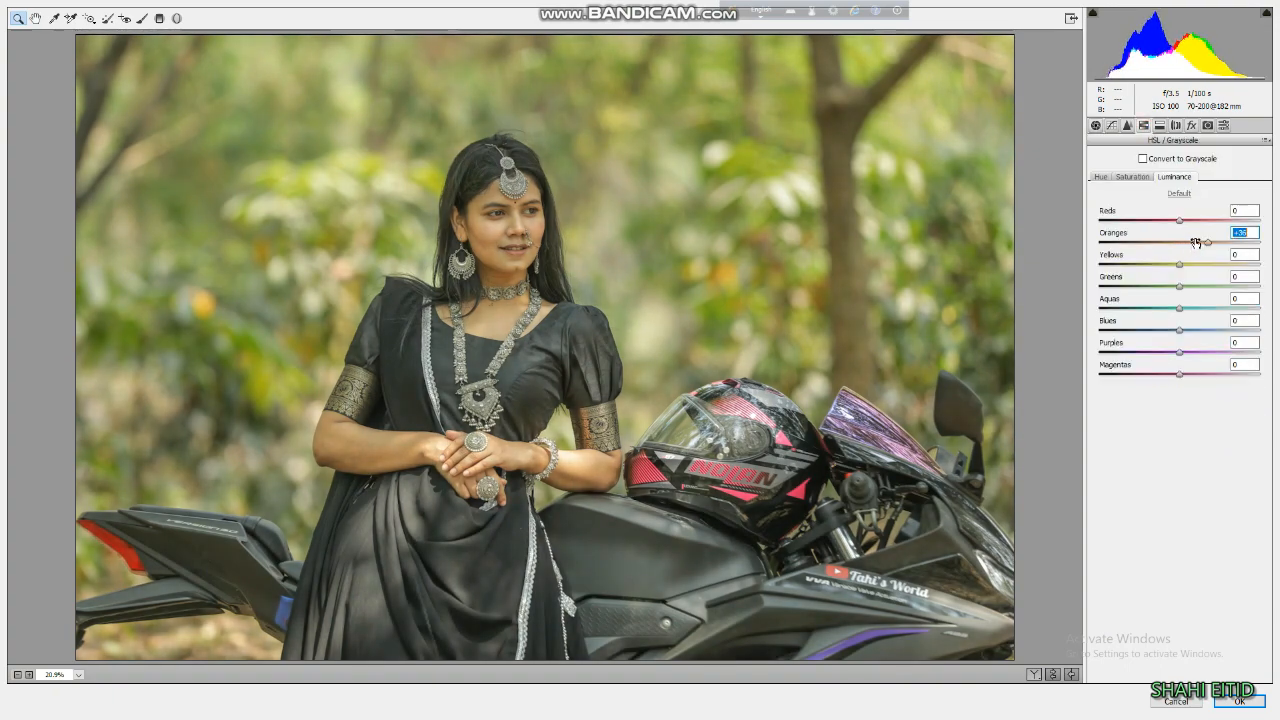
key("ctrl+alt+2")
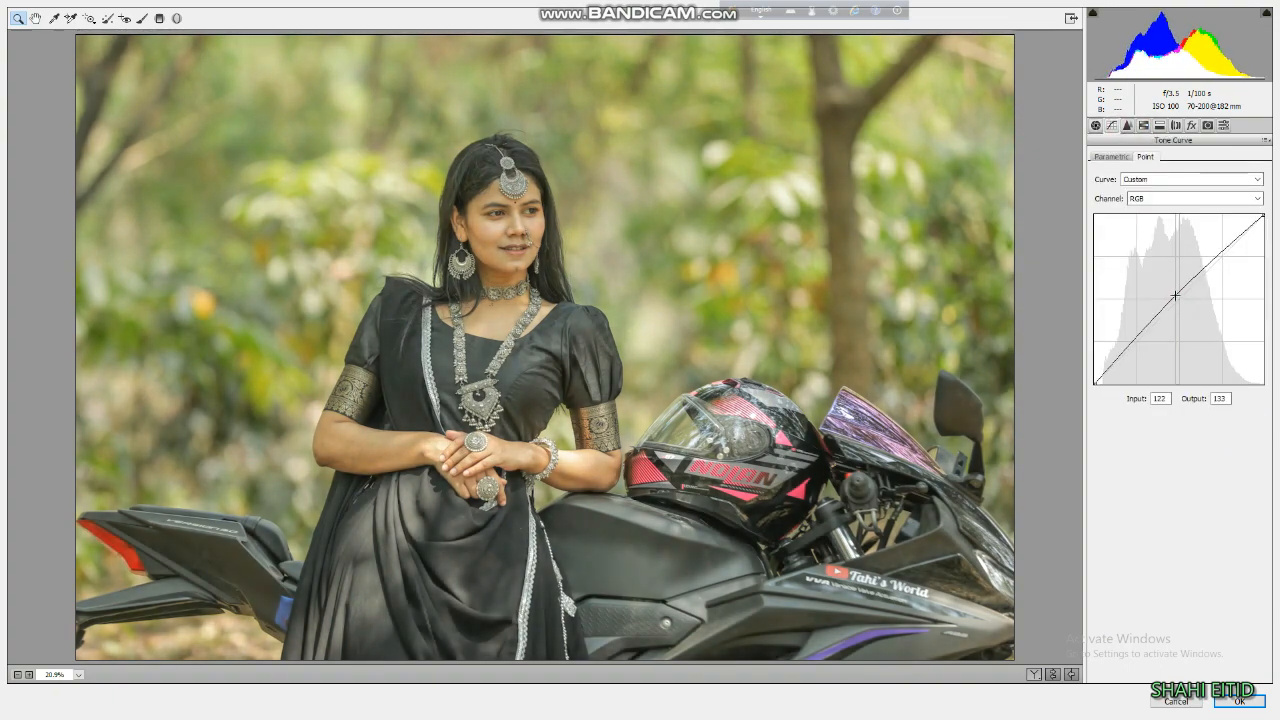
key("ctrl+alt+1")
left_click_drag(1160, 387, 1171, 383)
Set the luminance of the reds to +10 and the yellows to -24, and apply the Camera Raw adjustments.
left_click(1141, 126)
left_click_drag(1179, 264, 1169, 264)
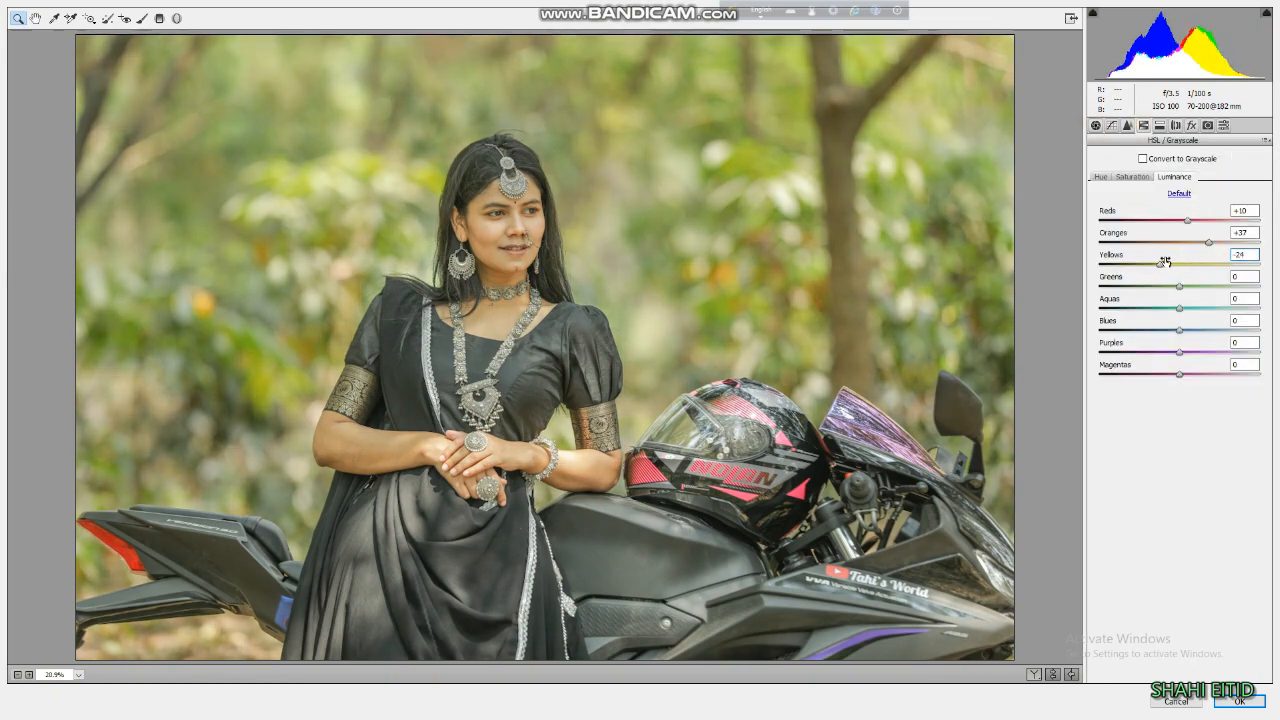
key("Return")
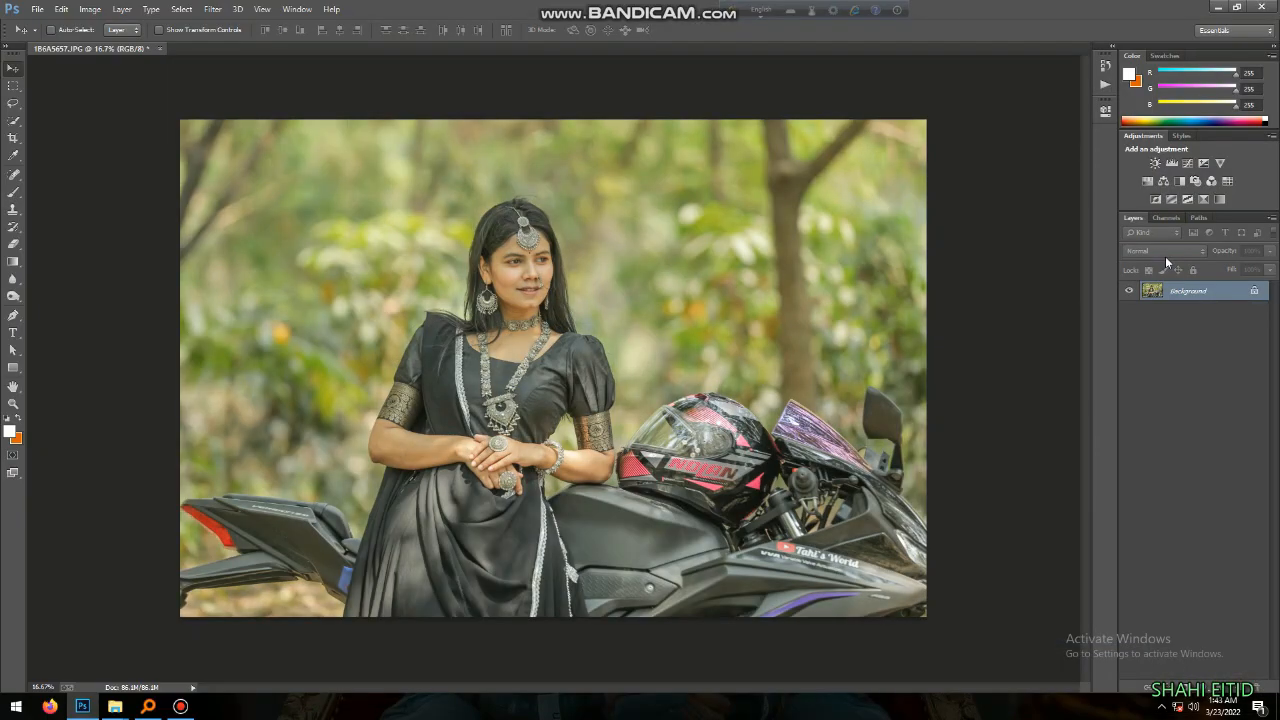
Smooth the skin with the Imagenomic Portraiture filter using the Smoothing: High preset.
left_click(228, 9)
mouse_move(340, 286)
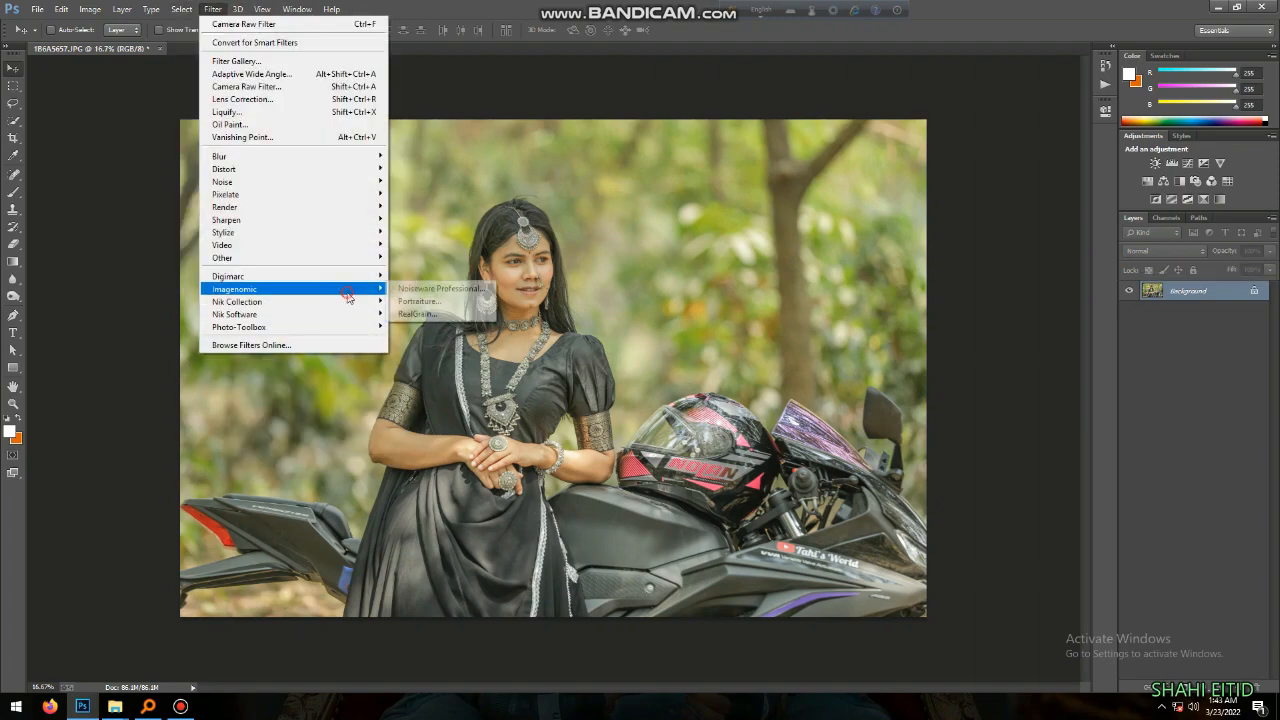
left_click(406, 295)
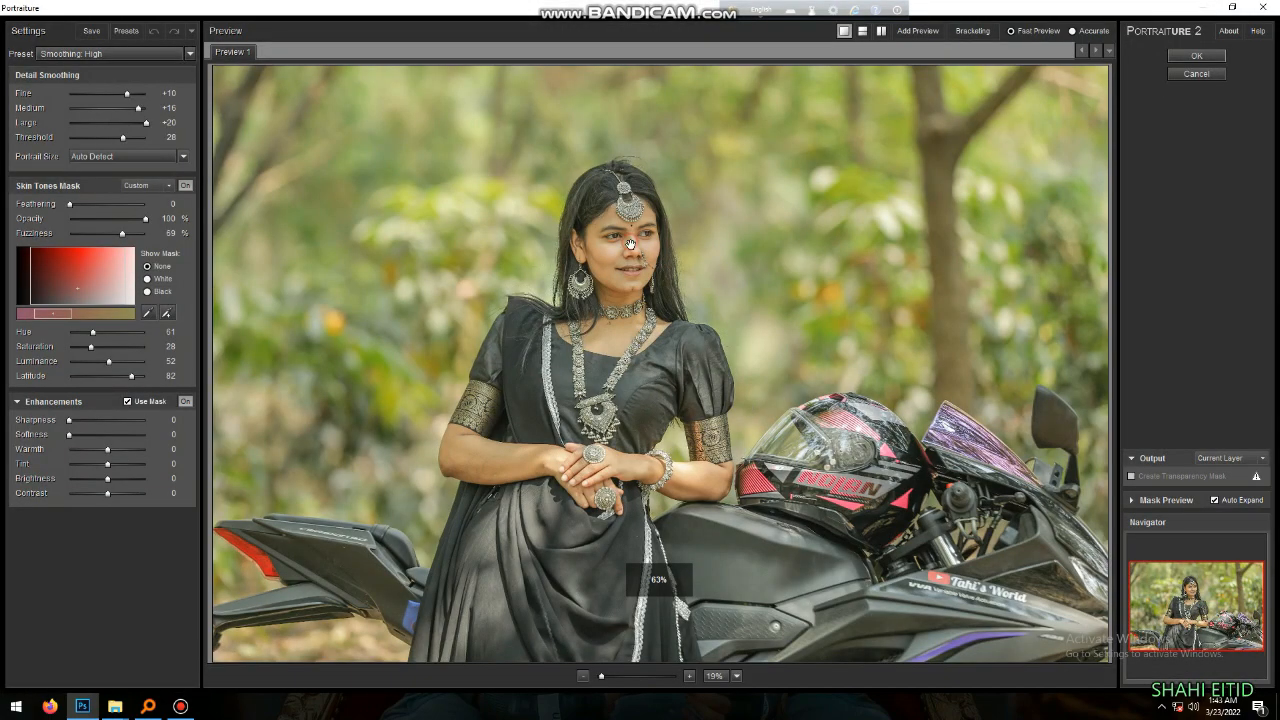
key("Return")
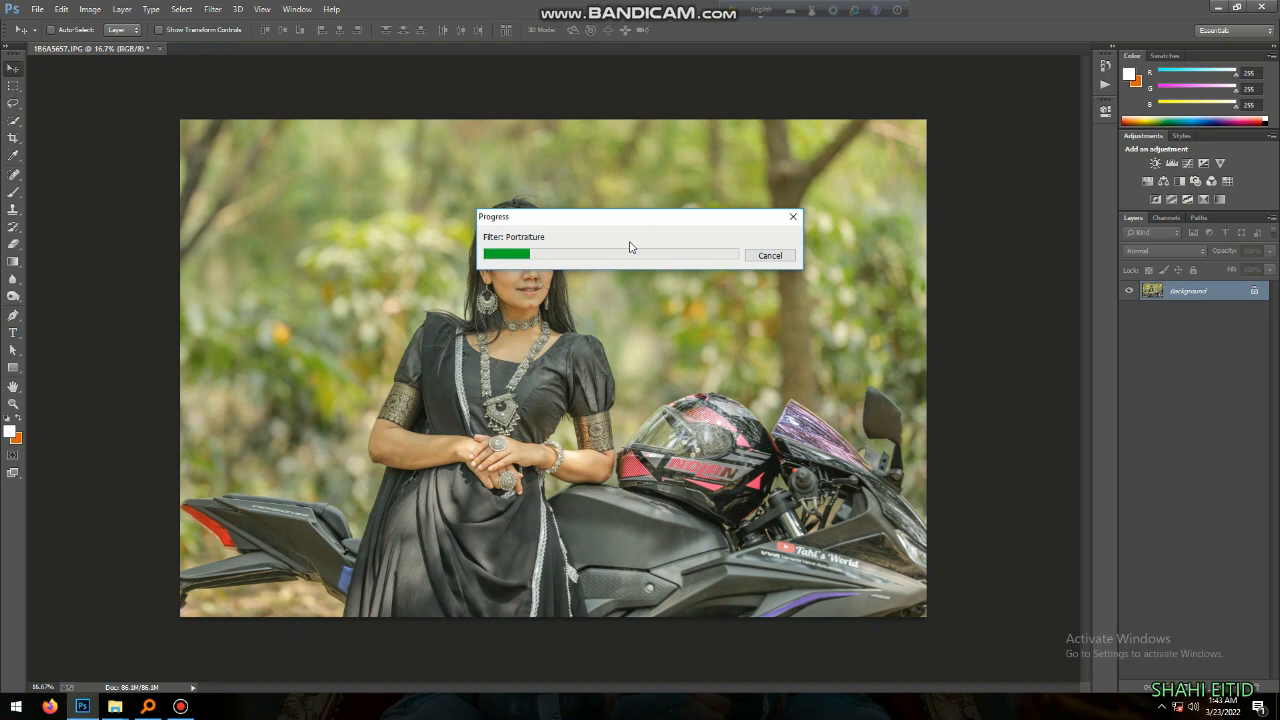
Reduce the saturation of the yellows with the Camera Raw filter and apply it.
left_click(212, 9)
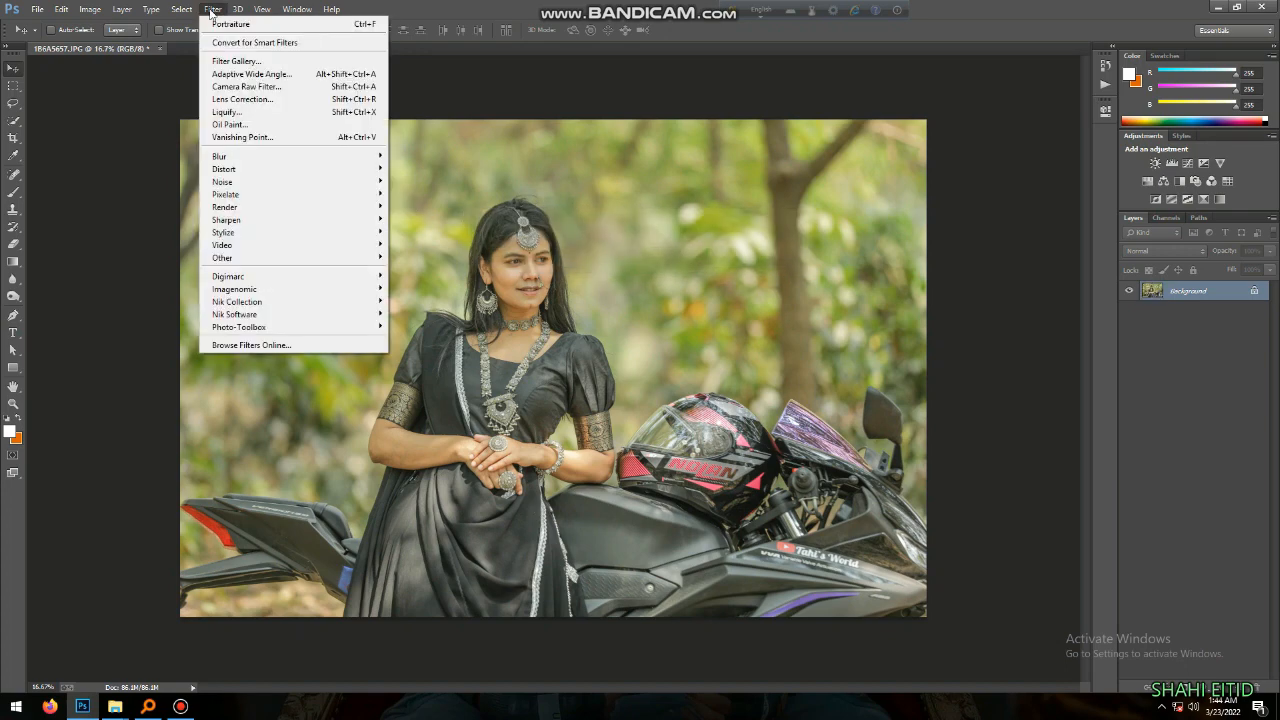
left_click(256, 87)
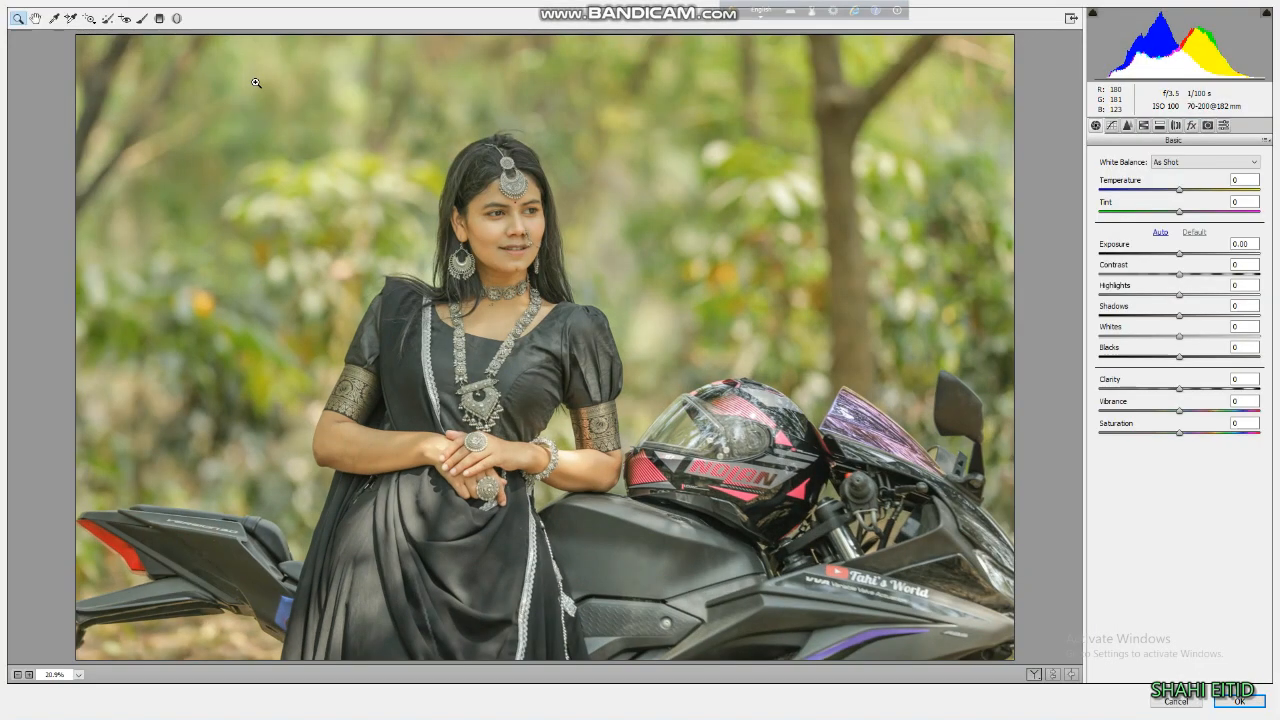
left_click(1159, 125)
left_click(1133, 176)
left_click_drag(1155, 262, 1140, 261)
key("Return")
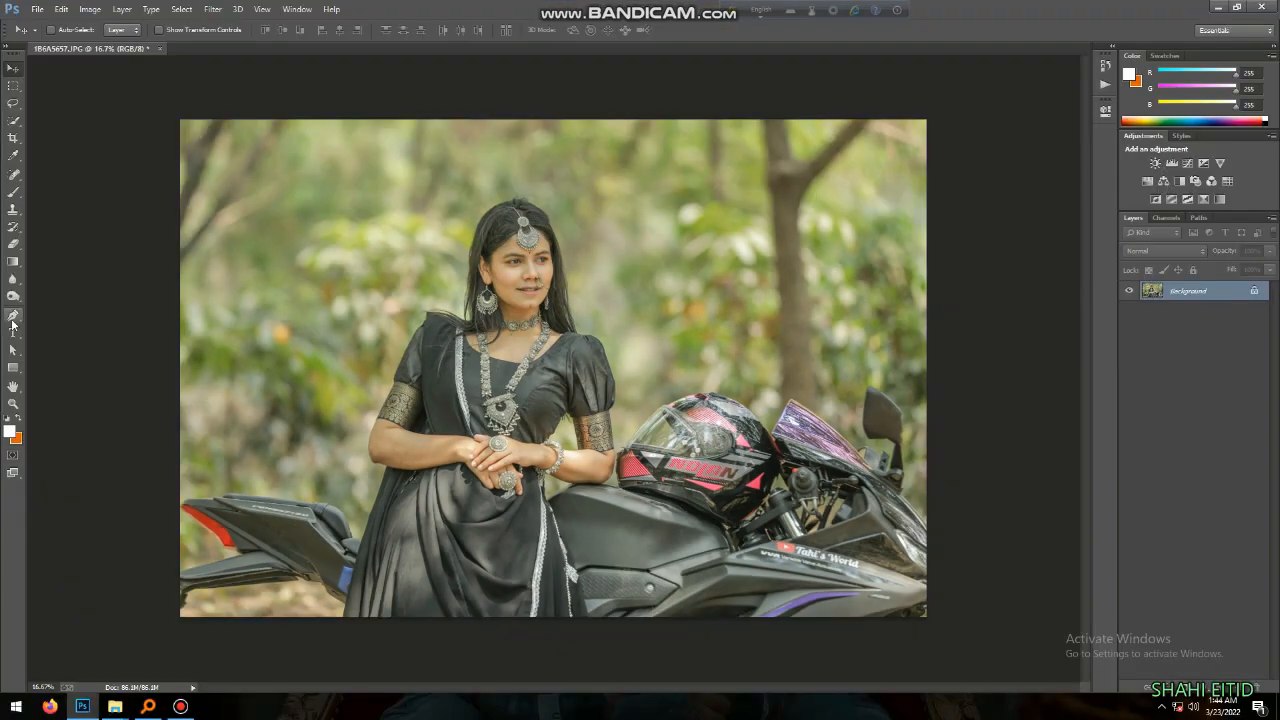
Raise the greens' saturation and set their hue to +44 with the Camera Raw filter, and apply it.
left_click_drag(543, 268, 525, 290)
left_click(213, 9)
left_click(266, 88)
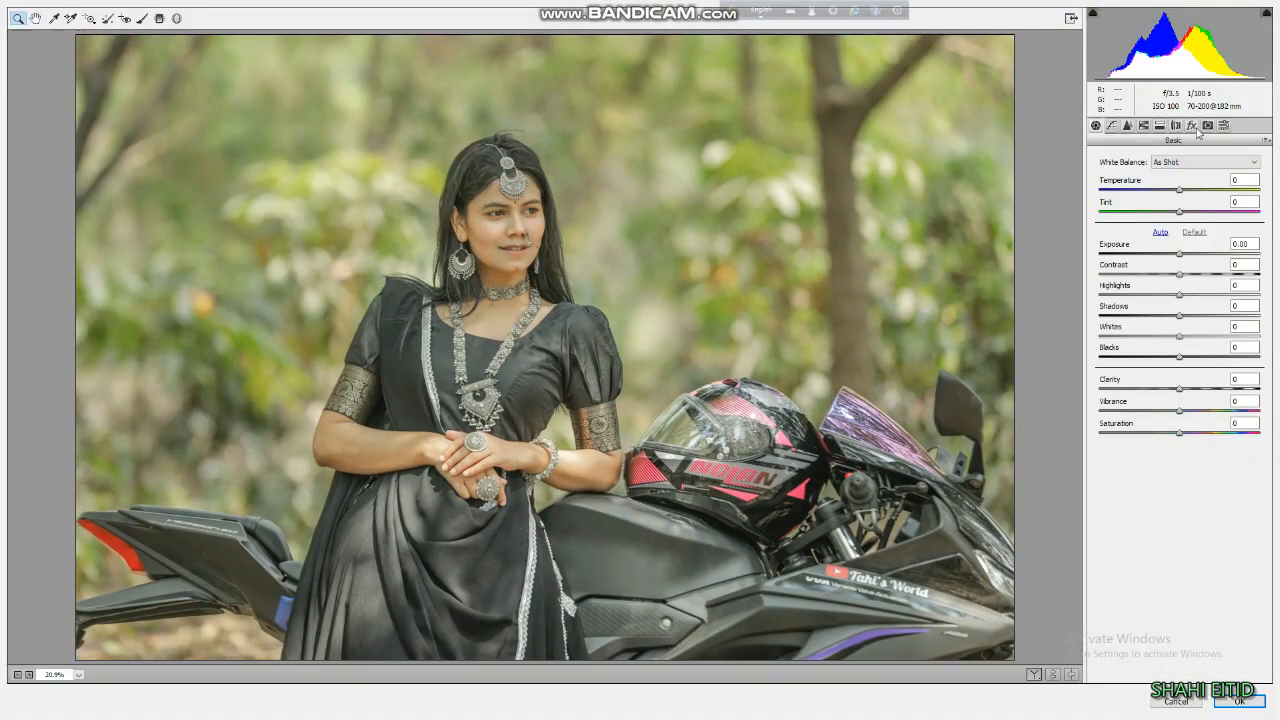
left_click(1159, 125)
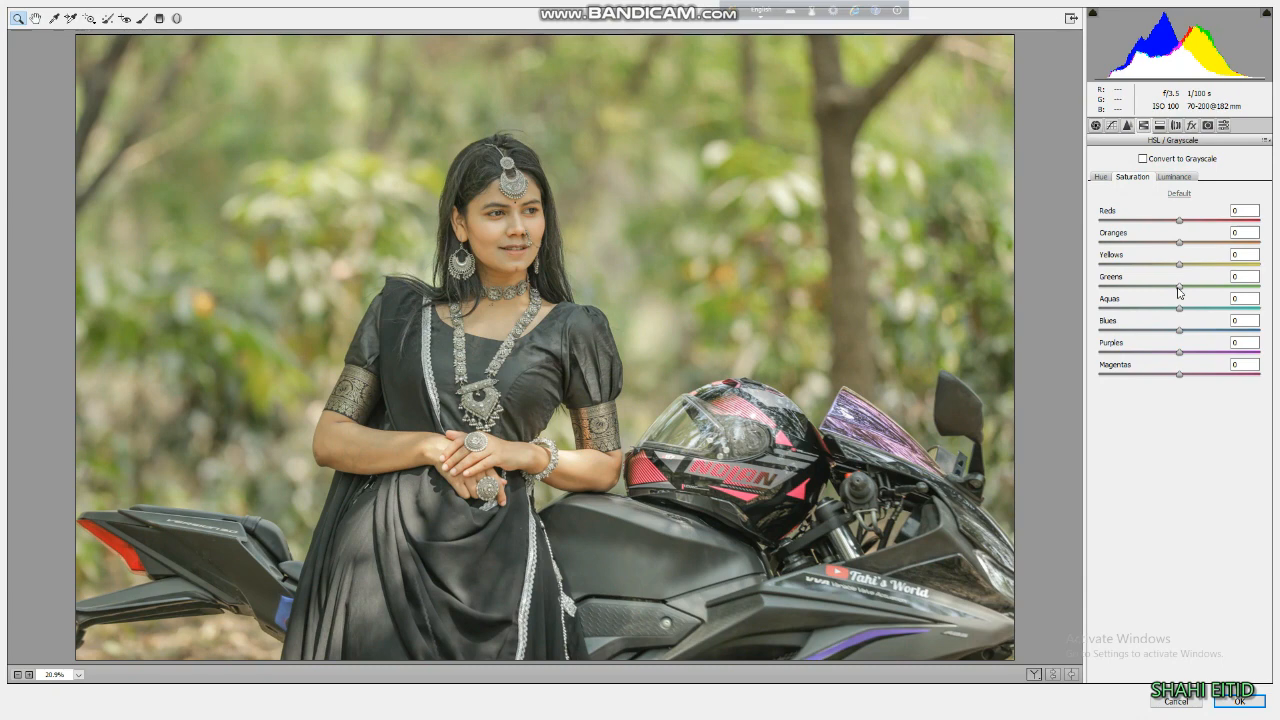
left_click_drag(1180, 287, 1226, 287)
left_click(1101, 177)
double_click(1181, 263)
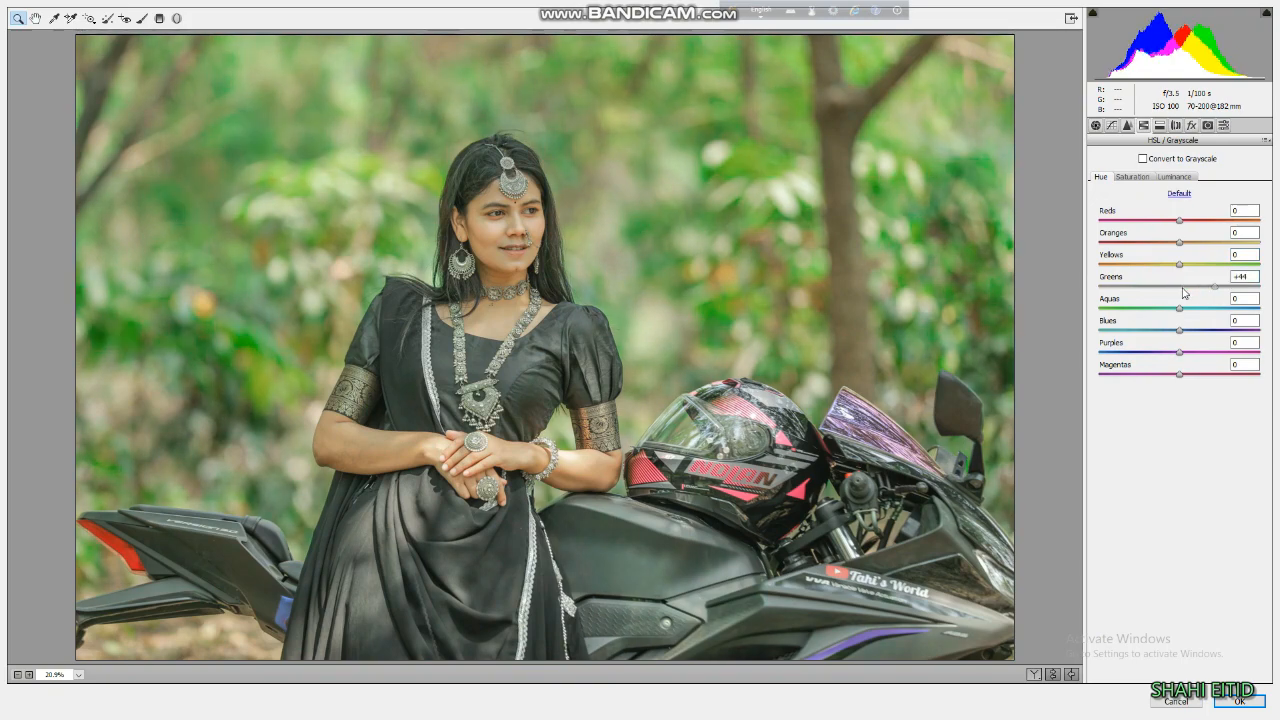
key("Return")
Duplicate the Background layer and choose the 2019 (1) preset for the copy in the Camera Raw filter.
key("ctrl+j")
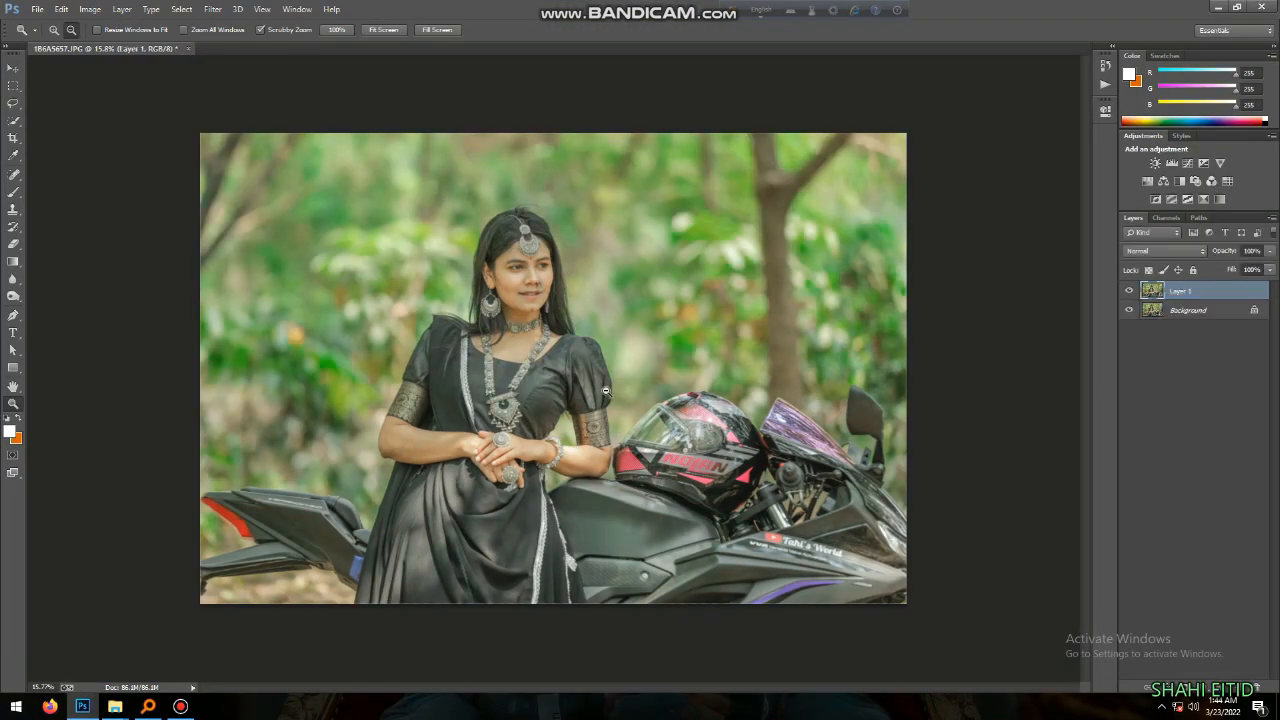
left_click(213, 9)
left_click(248, 90)
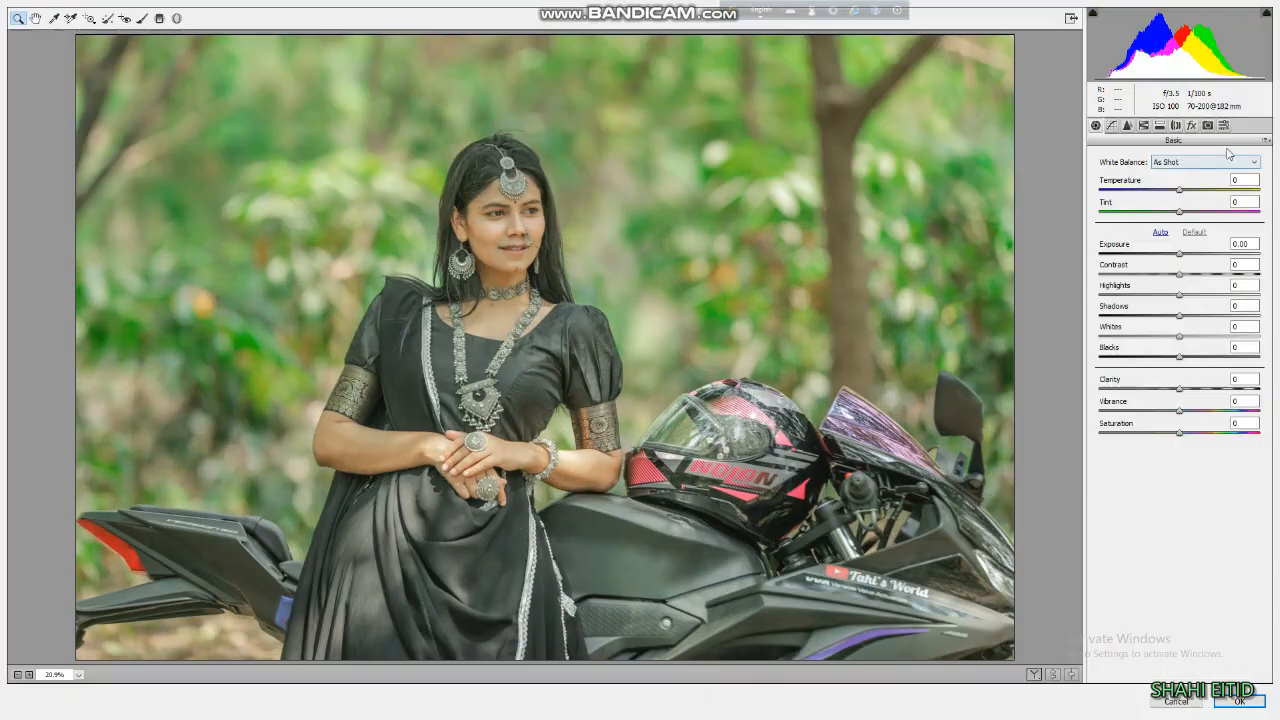
left_click(1223, 125)
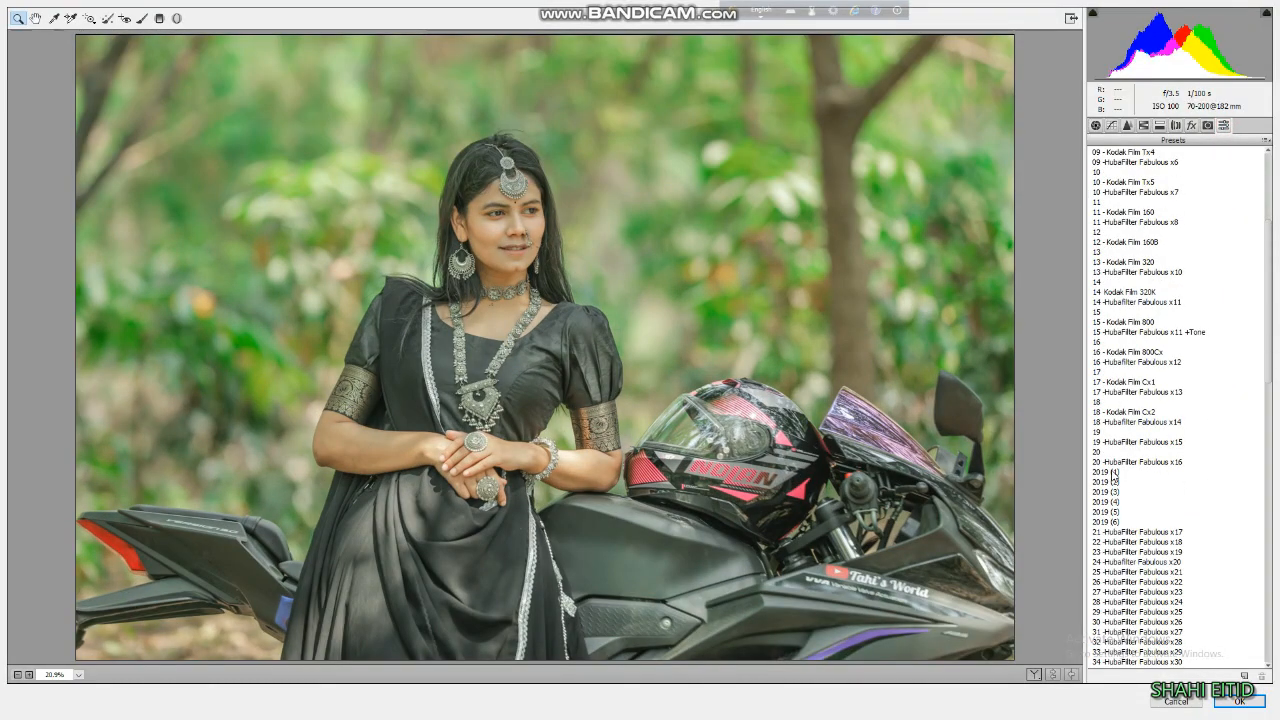
left_click(1113, 472)
Shift the hue of the yellows to +14 and the greens to +72.
left_click(1096, 125)
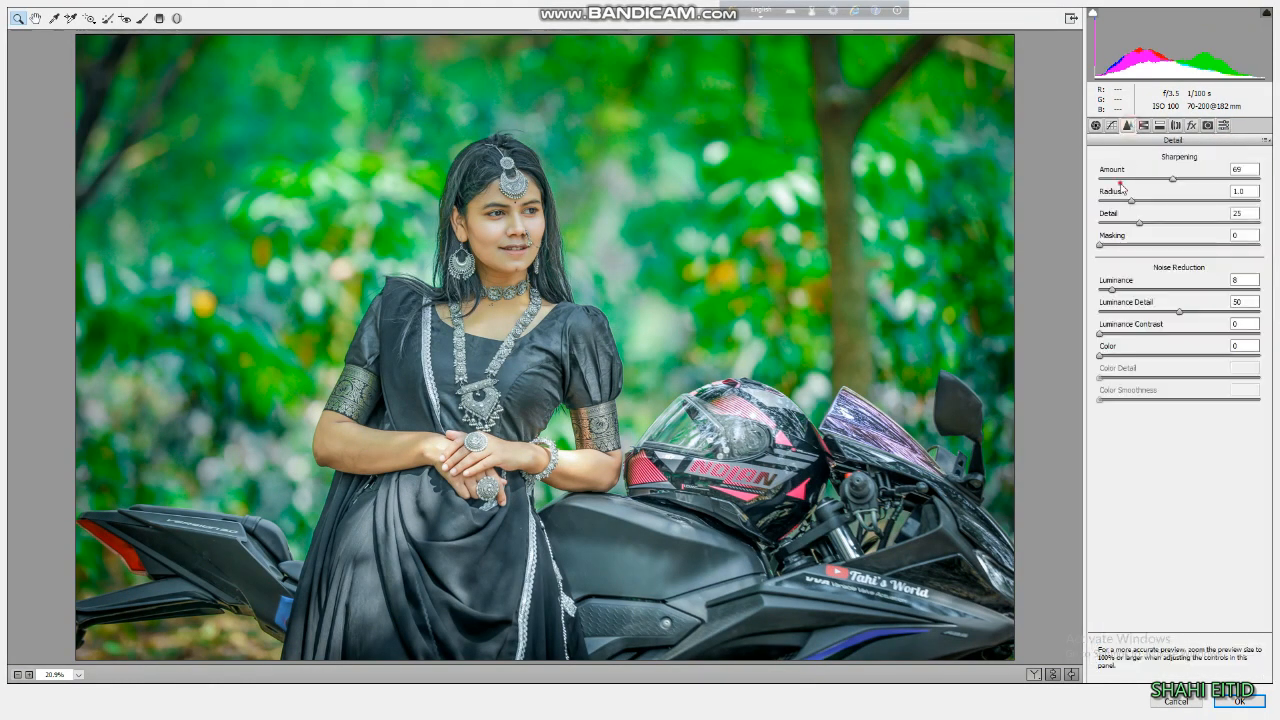
left_click_drag(1177, 291, 1131, 310)
left_click(1143, 125)
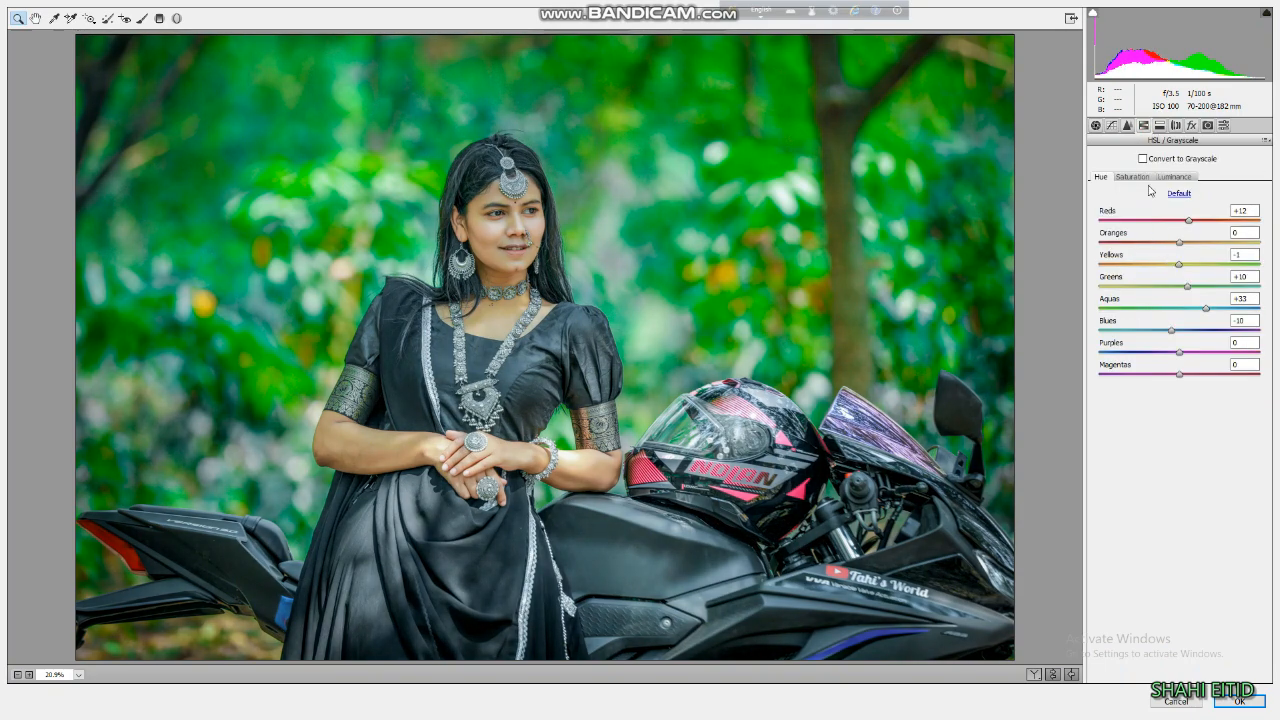
mouse_move(1143, 284)
left_mouse_down()
mouse_move(1215, 286)
mouse_move(1199, 287)
mouse_move(1191, 261)
mouse_move(1153, 264)
mouse_move(1119, 289)
left_mouse_up()
Set the saturation of the oranges to -9 and the yellows to -28.
left_click(1163, 177)
left_click(1133, 176)
left_click_drag(1135, 236, 1124, 244)
left_click_drag(1128, 264, 1098, 277)
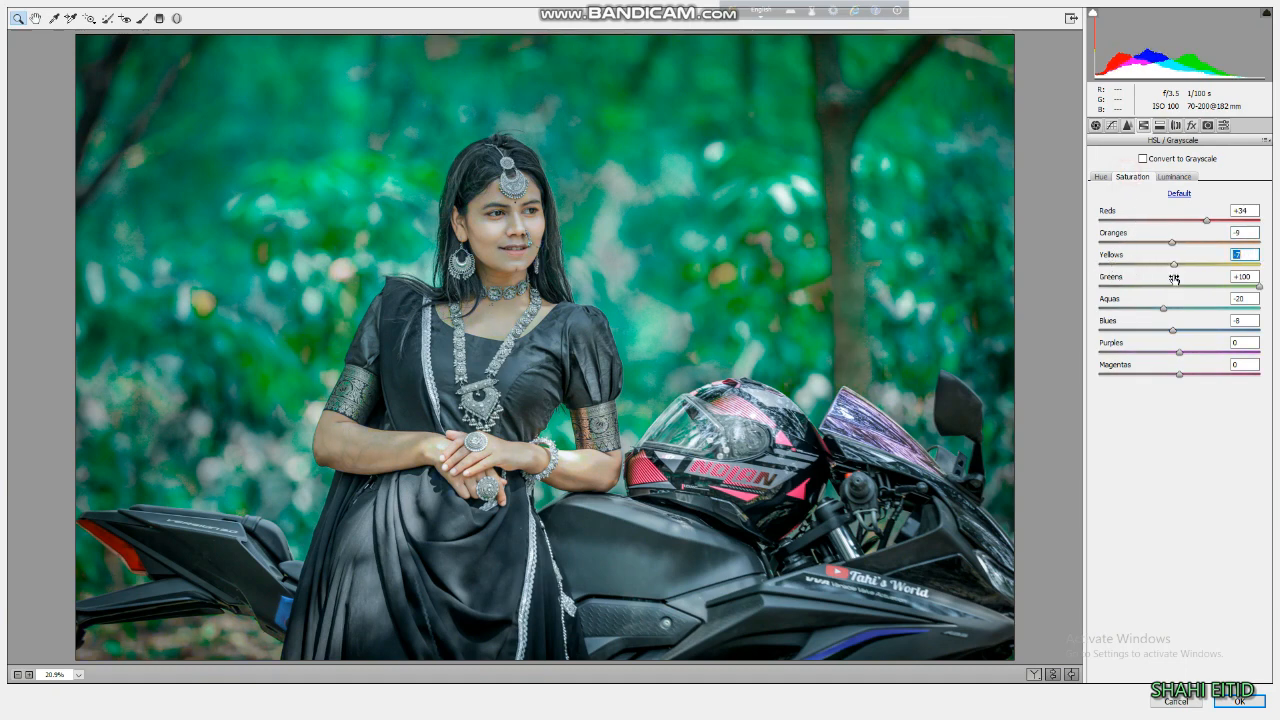
Raise the luminance of the oranges and yellows slightly to brighten the skin.
key("ctrl+plus")
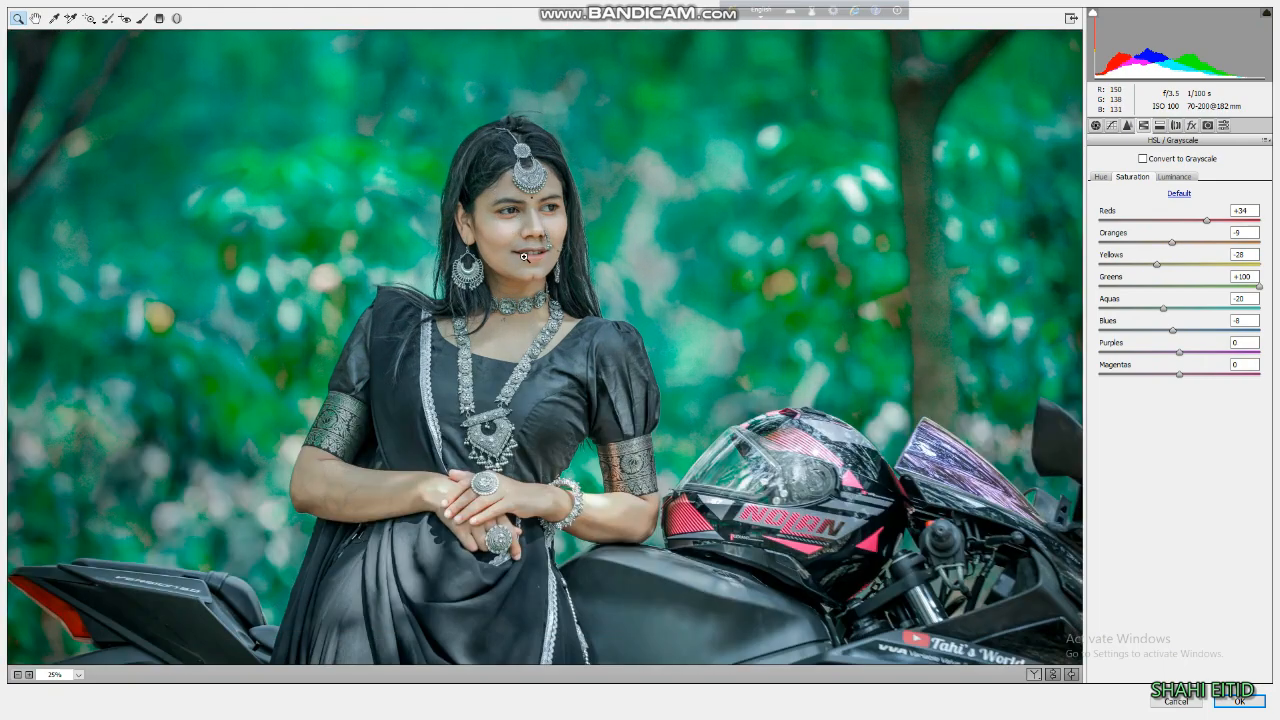
left_click(1175, 176)
left_click_drag(1179, 242, 1189, 216)
left_click_drag(1152, 263, 1166, 262)
Set the photo's vibrance to +22 in the basic adjustments.
left_click(1131, 176)
left_click(1103, 177)
left_click(1095, 126)
left_click_drag(1180, 410, 1196, 410)
Calibrate the colours with blue primary hue -22, green primary hue +14 and green primary saturation -19.
left_click(498, 428, "alt")
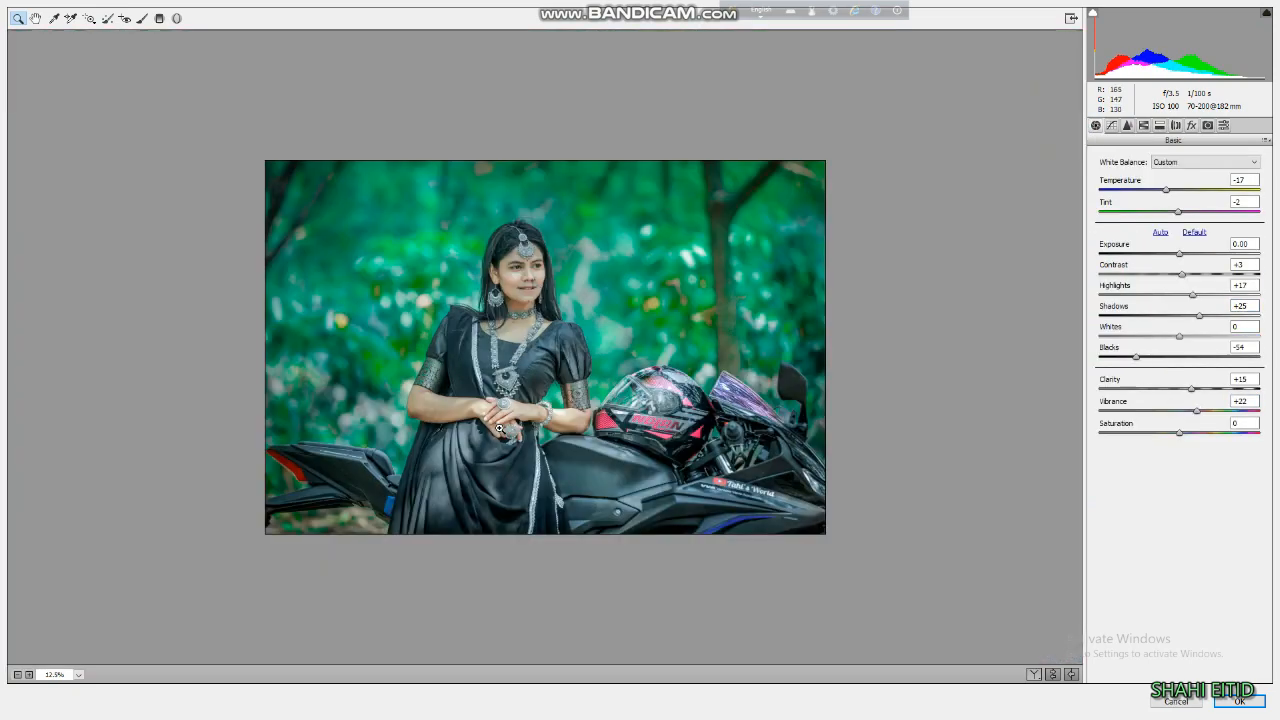
left_click(1207, 125)
left_click_drag(1192, 370, 1210, 370)
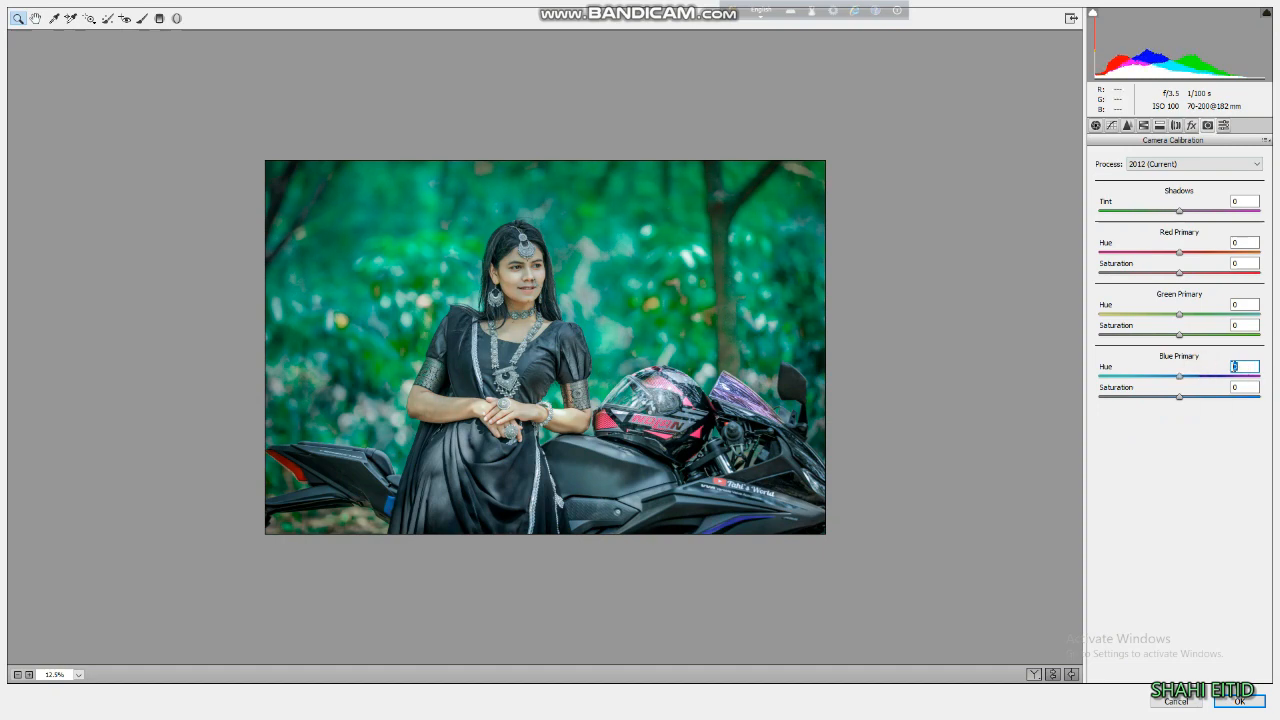
left_click_drag(1154, 370, 1171, 402)
key("ctrl+z")
left_click_drag(1179, 313, 1163, 335)
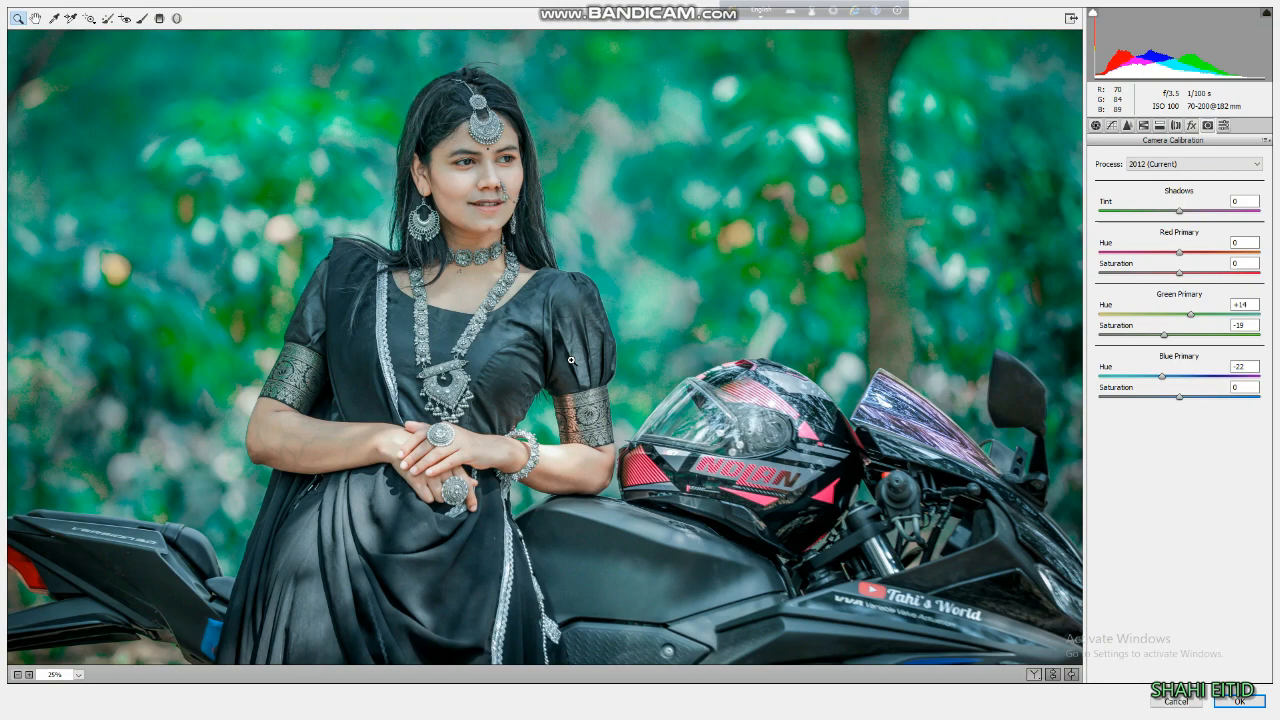
Set the luminance noise reduction to 21 and the sharpening amount to 64.
scroll(568, 354, "down", 1)
scroll(545, 285, "up", 1)
scroll(545, 285, "down", 1)
left_click(1127, 125)
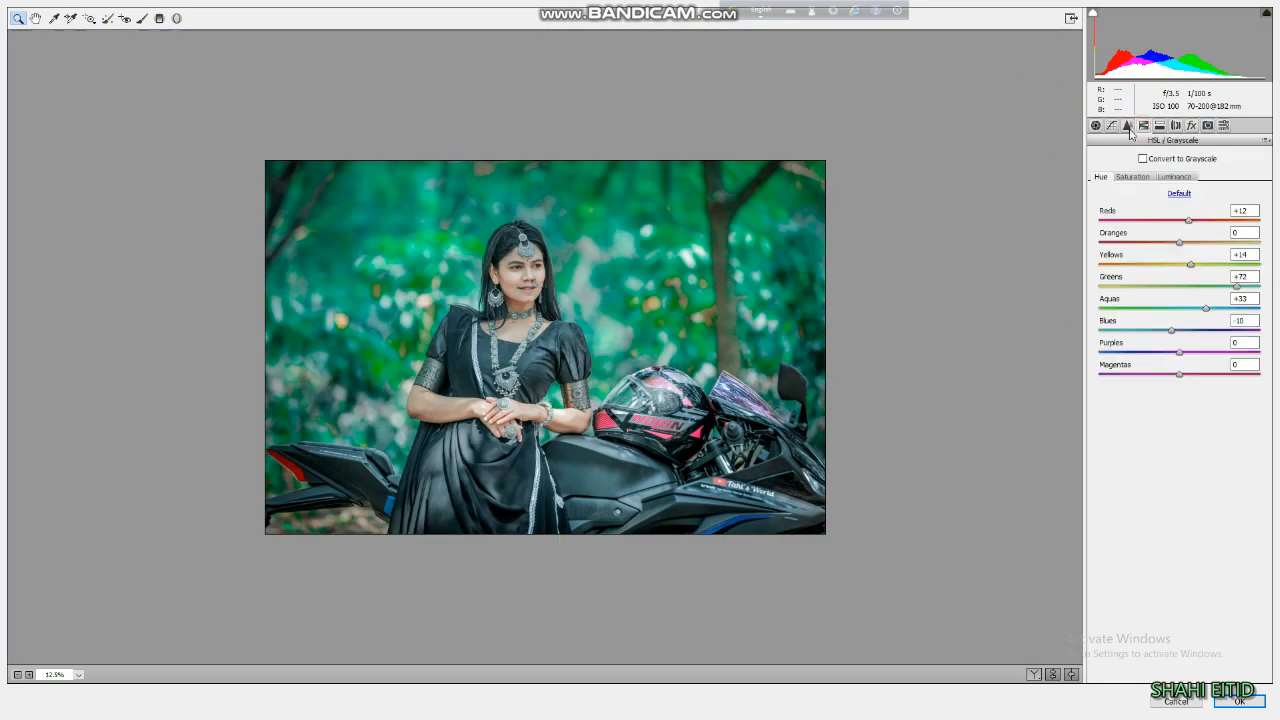
left_click(1128, 127)
left_click_drag(1130, 288, 1138, 285)
left_click_drag(1099, 178, 1152, 179)
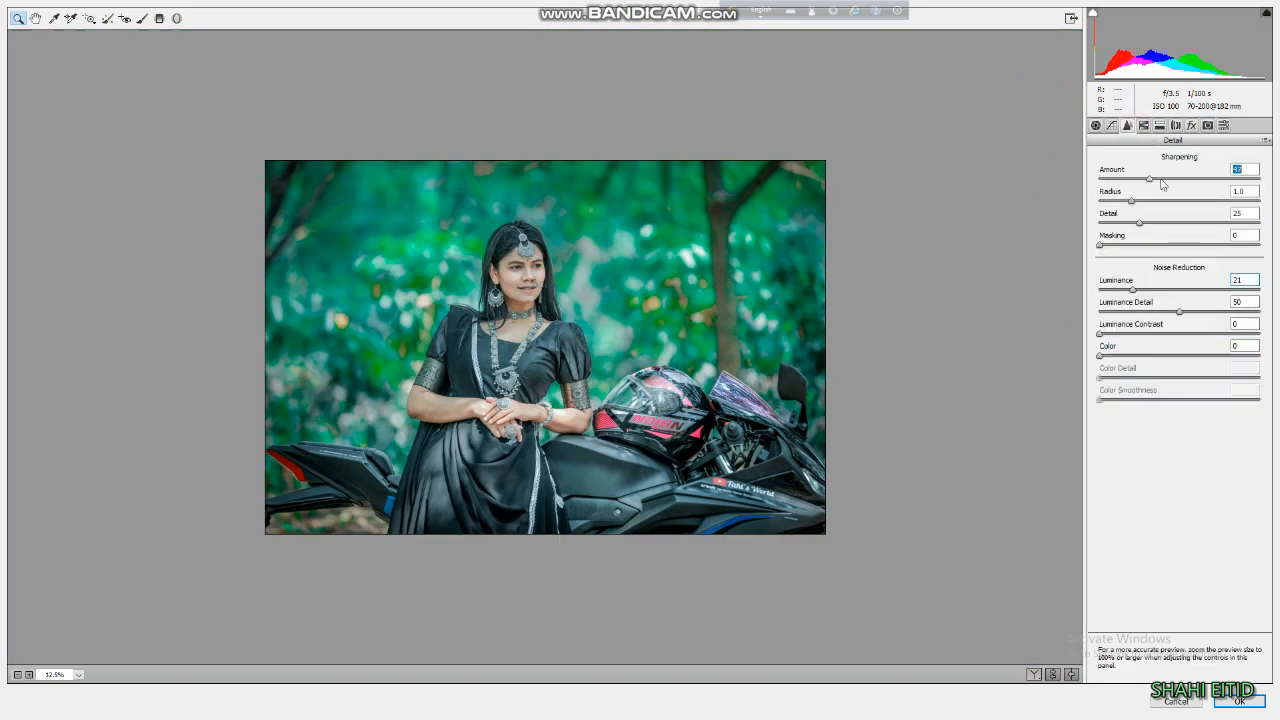
Check the face up close and increase the sharpening amount to 77.
scroll(551, 308, "up", 1)
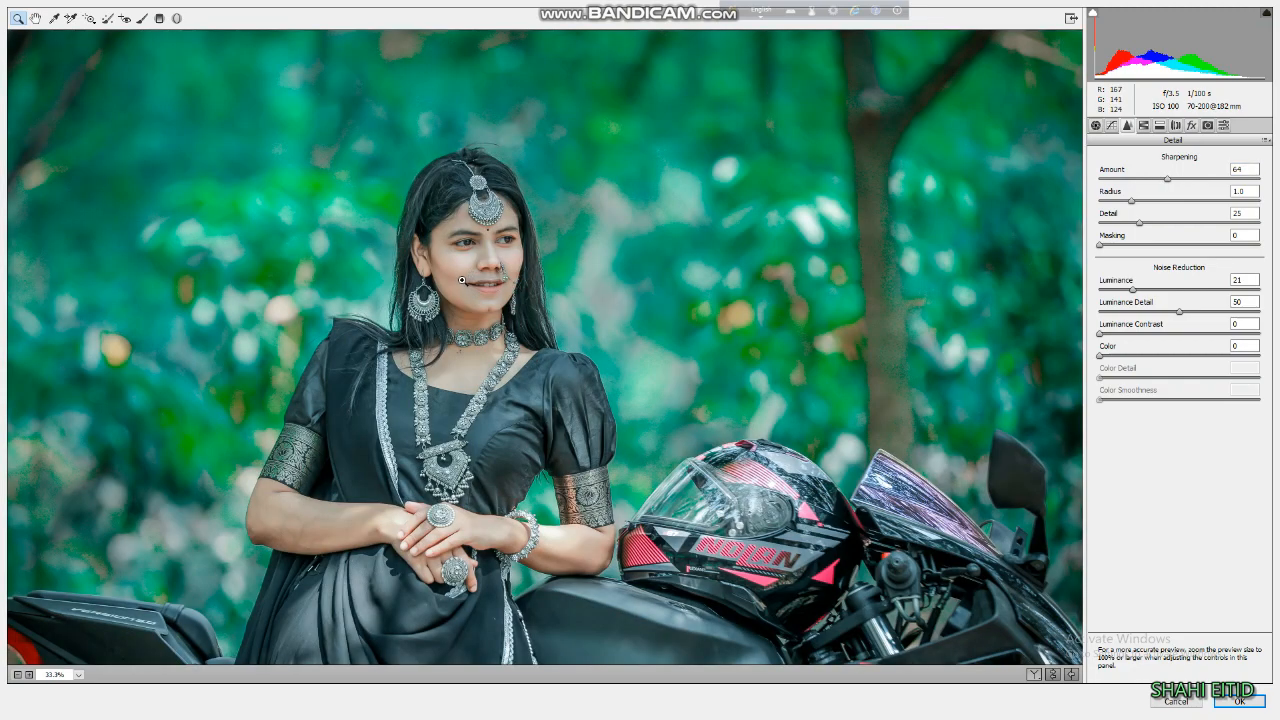
scroll(462, 281, "up", 2)
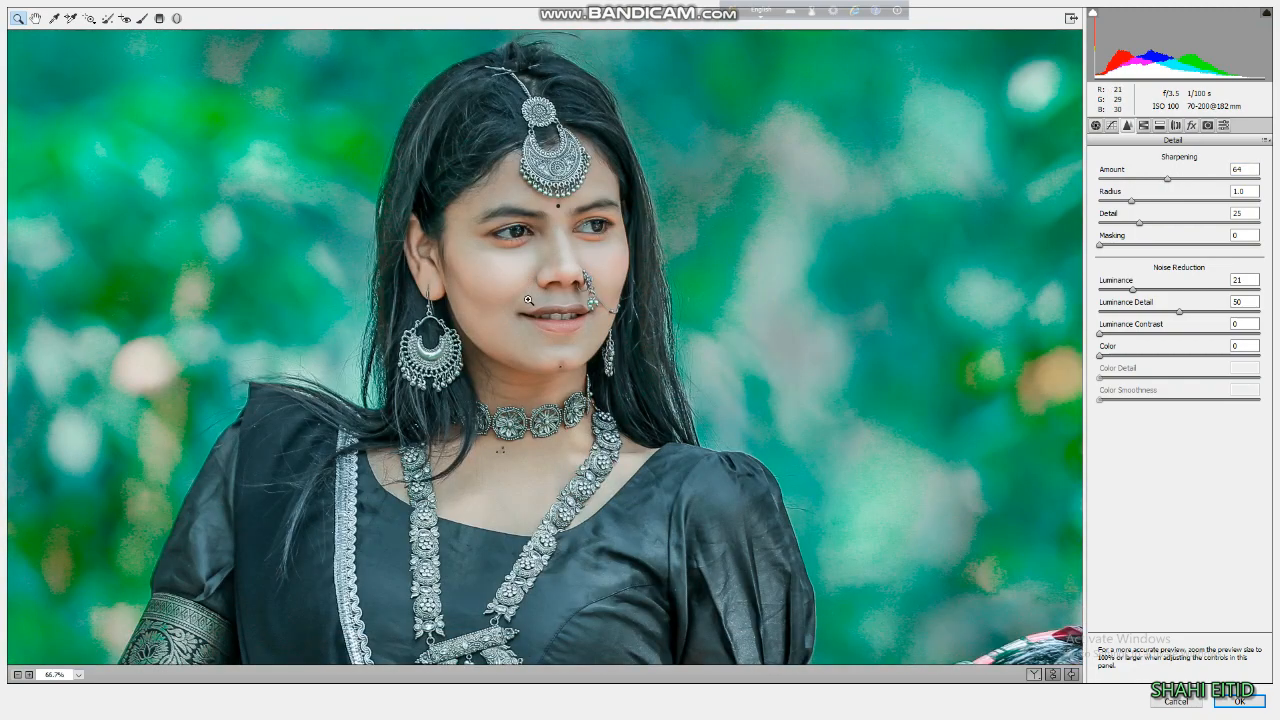
scroll(532, 256, "up", 1)
scroll(532, 256, "down", 1)
left_click_drag(1149, 177, 1157, 177)
Add a post-crop vignette with amount -43, midpoint 37, roundness -25 and feather 43.
scroll(931, 291, "down", 5)
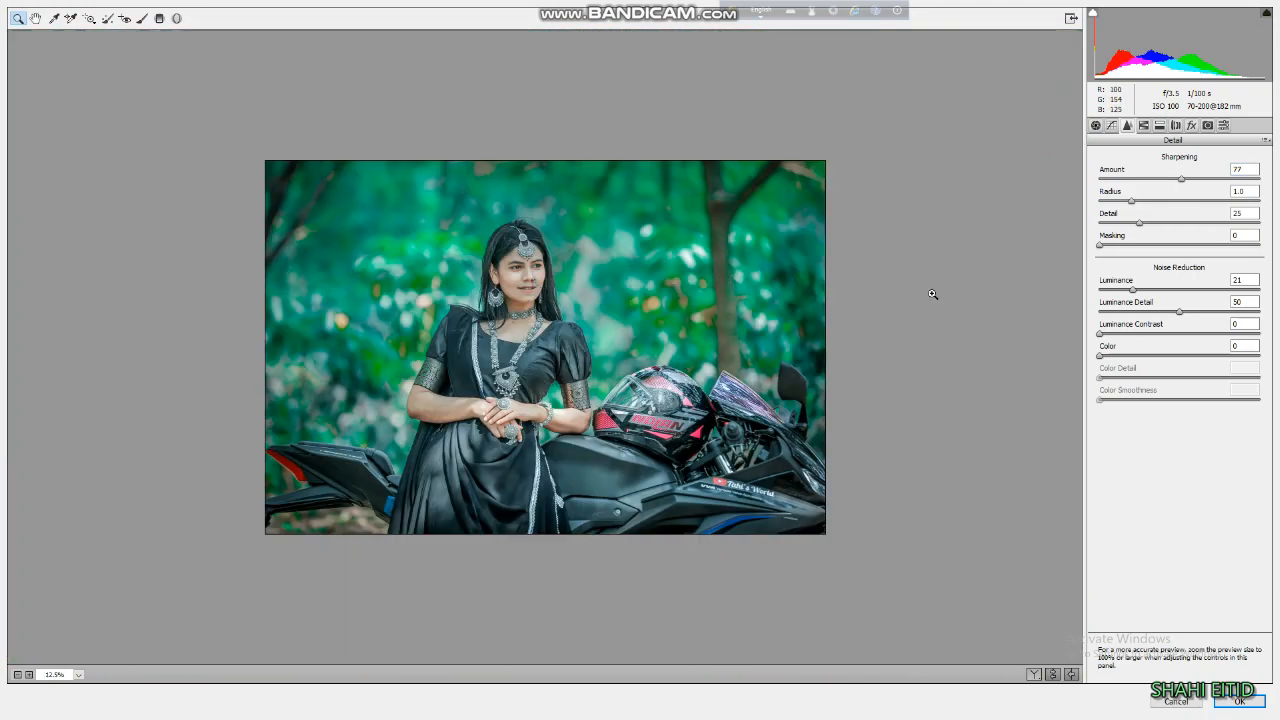
left_click(1193, 125)
left_click_drag(1151, 291, 1142, 357)
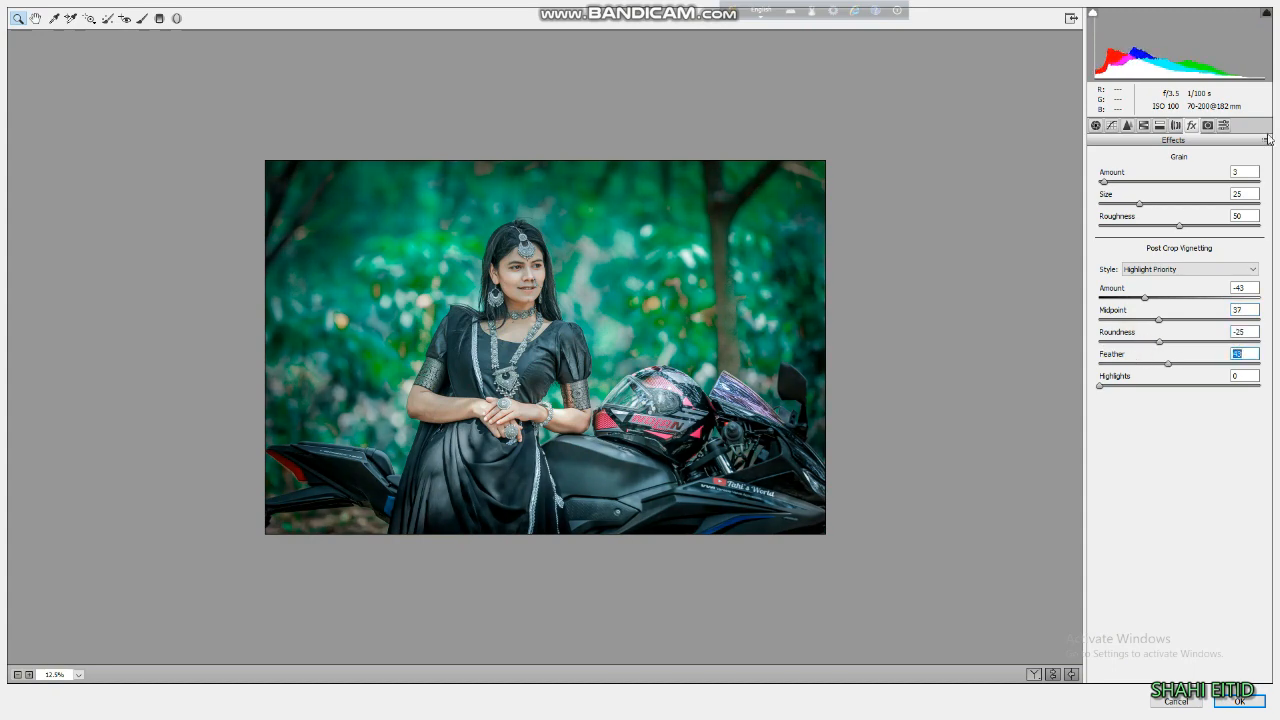
left_click(1224, 126)
left_click(1266, 140)
left_click(1206, 269)
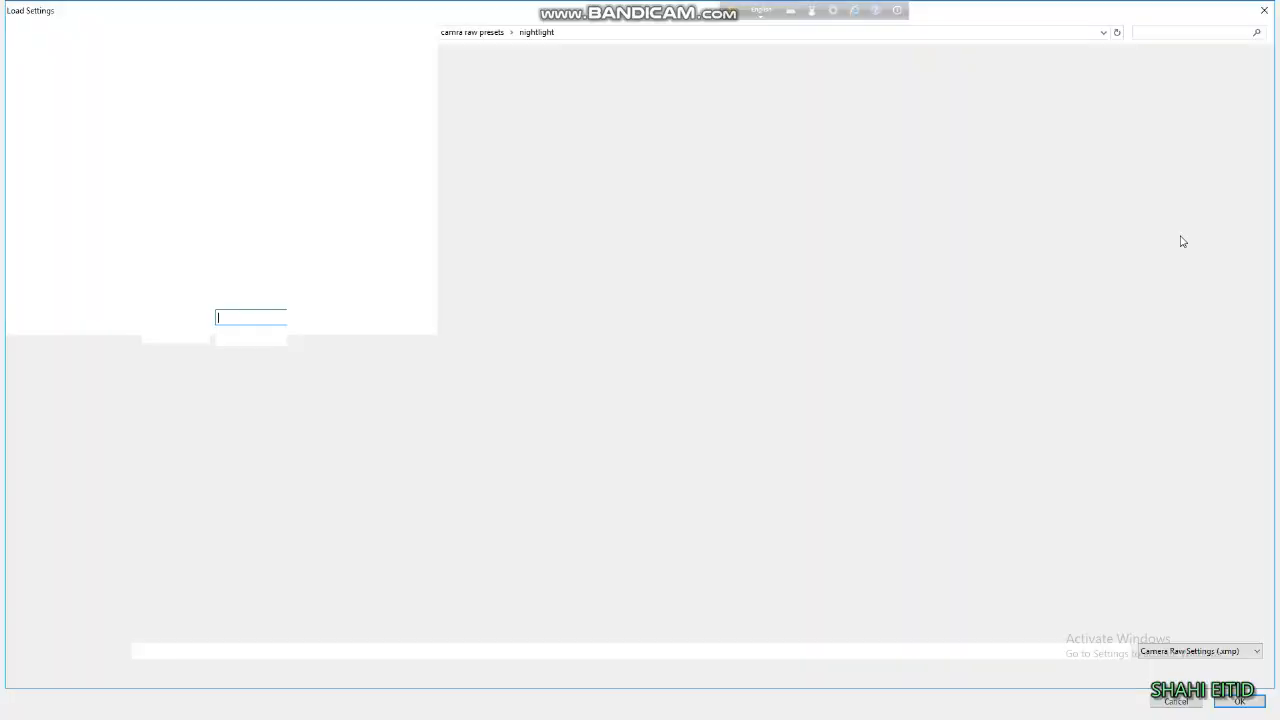
key("Escape")
Save the current Camera Raw settings as a preset file named "Han" and apply the filter.
left_click(1266, 140)
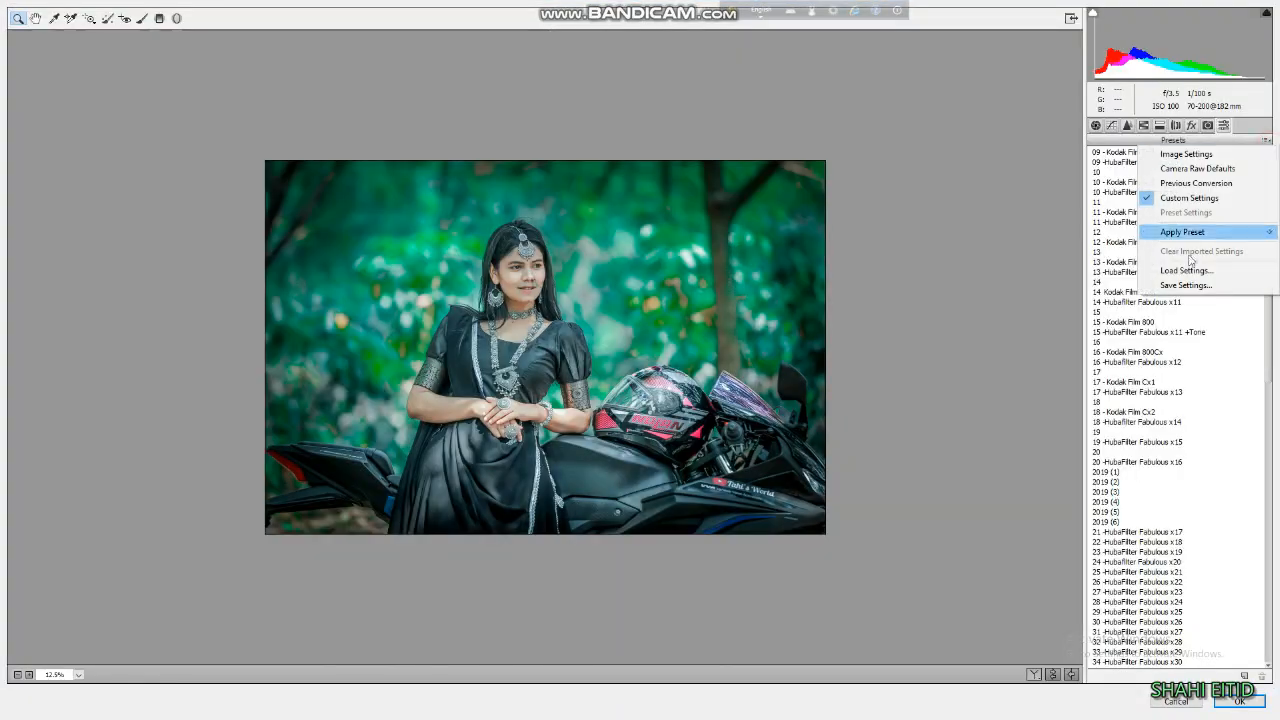
left_click(1182, 287)
left_click(733, 124)
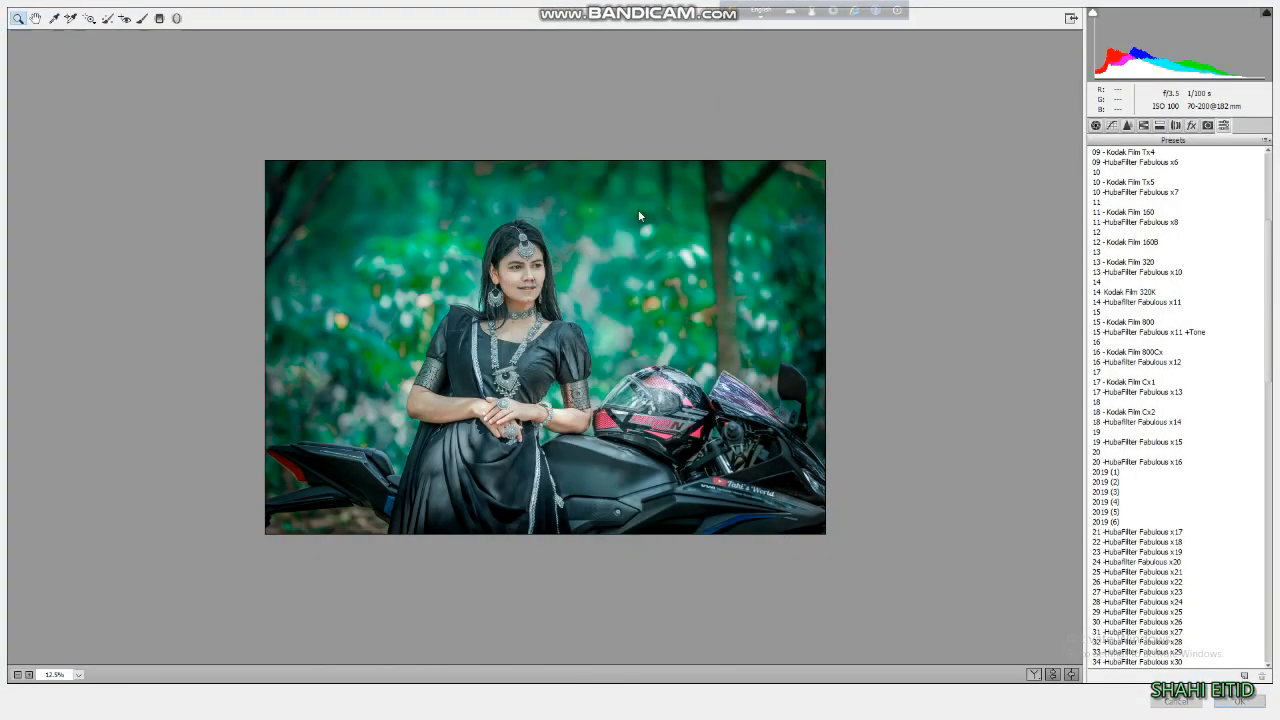
type("Han")
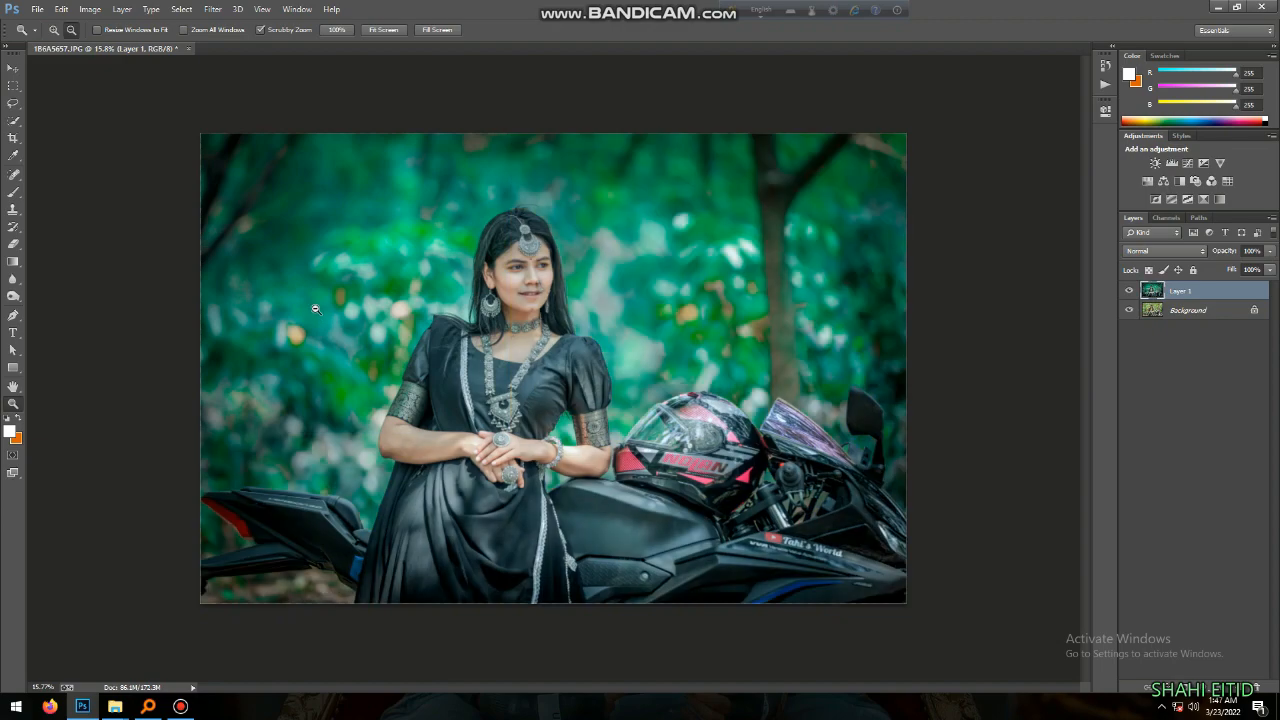
Merge the adjusted layer into the Background and switch to a File Explorer window.
left_click_drag(522, 279, 473, 352)
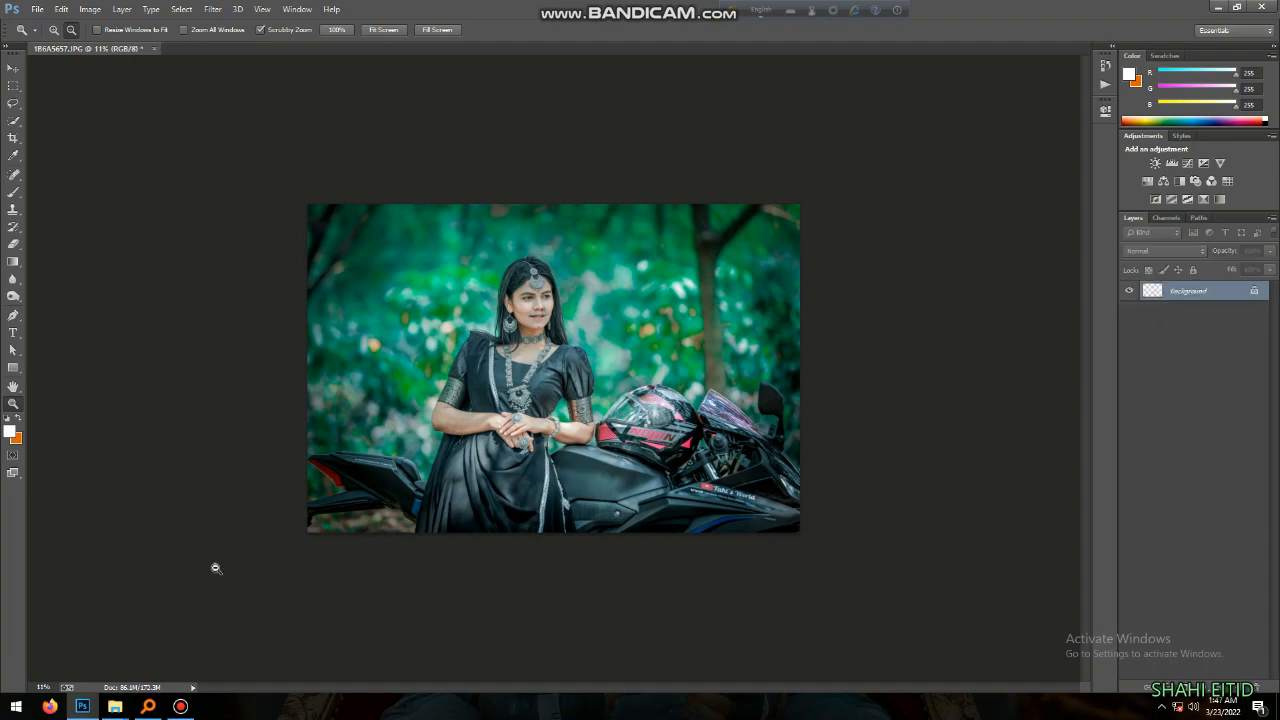
left_click(115, 706)
left_click(655, 132)
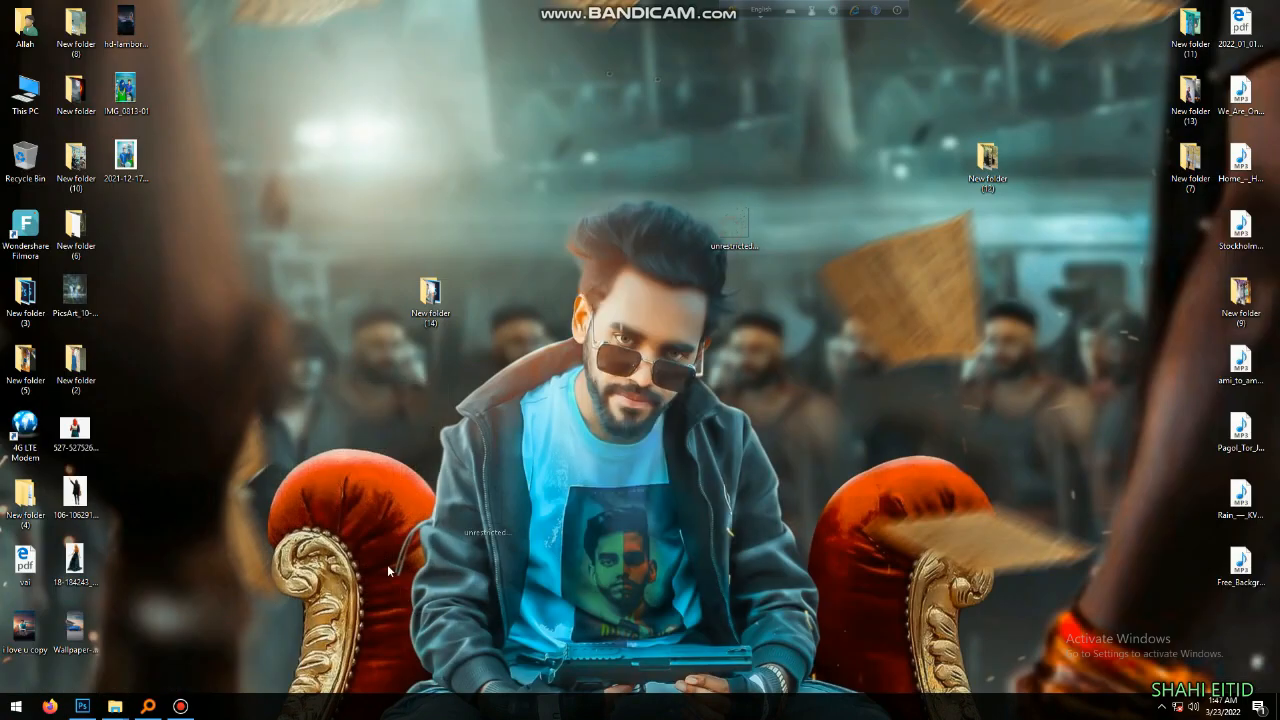
Place the falling autumn leaves image into the portrait document and enlarge it to cover the photo.
left_click(82, 706)
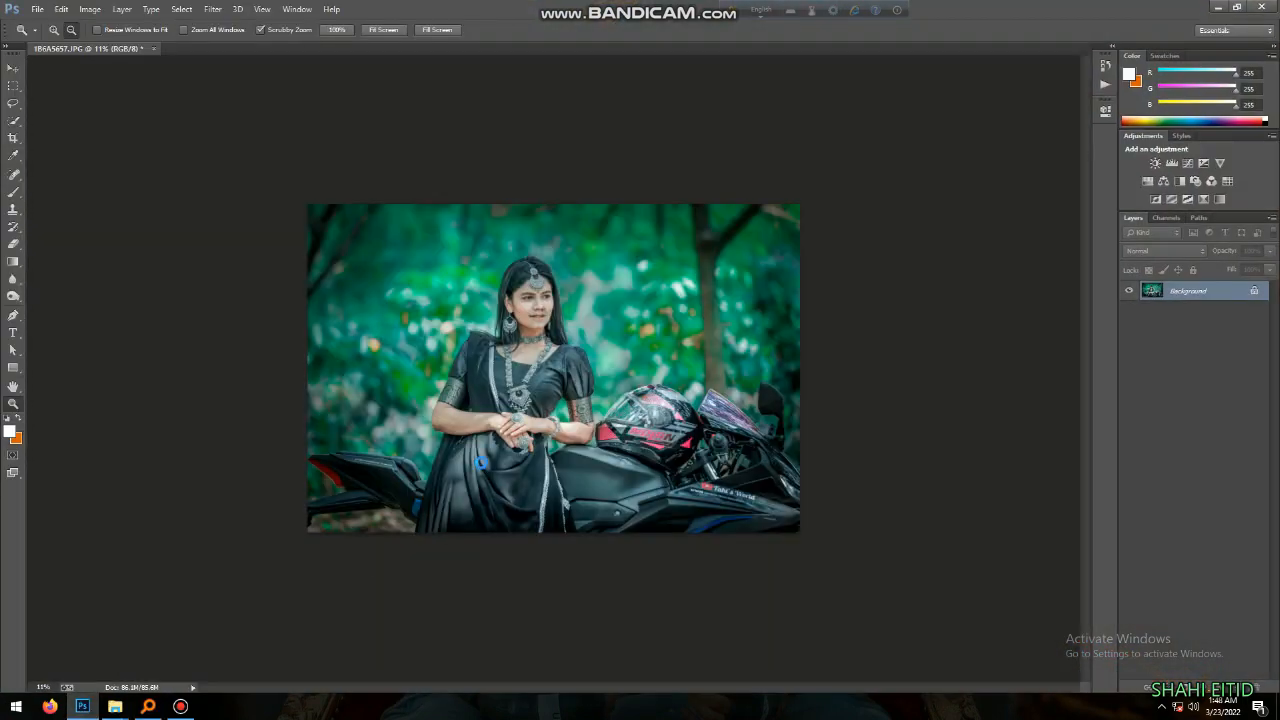
left_click_drag(480, 463, 480, 464)
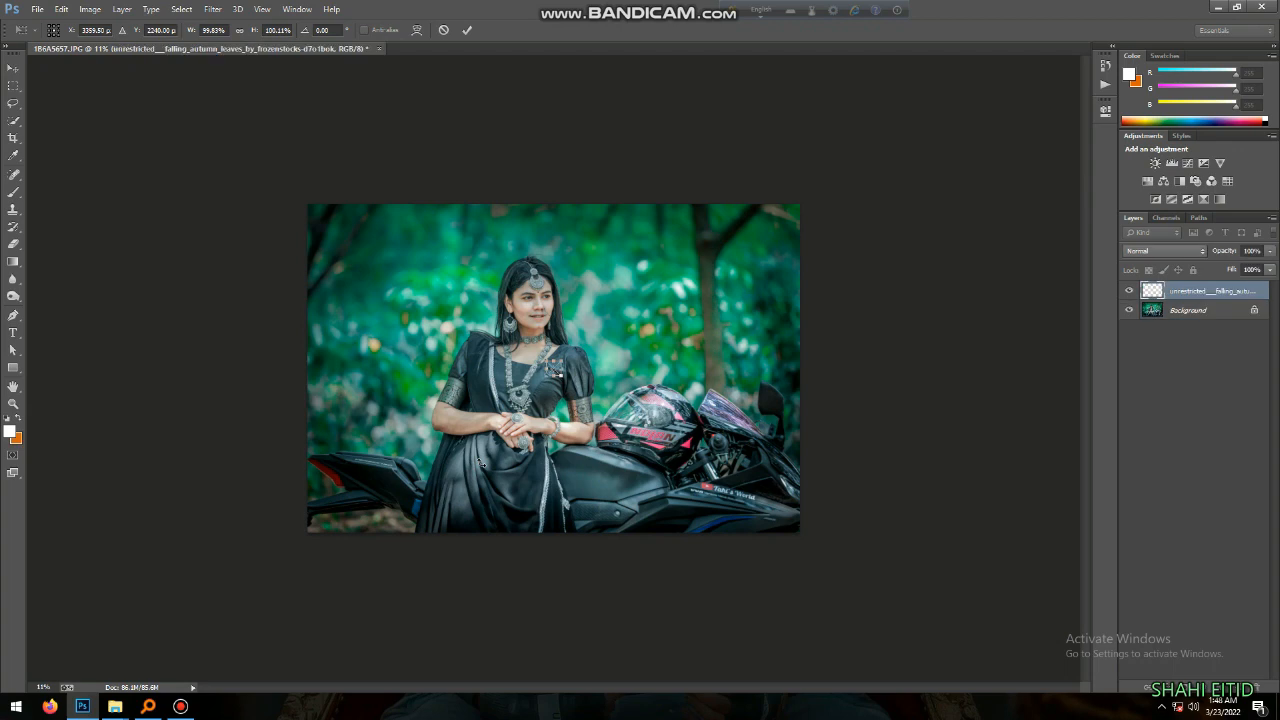
left_click_drag(740, 440, 868, 580)
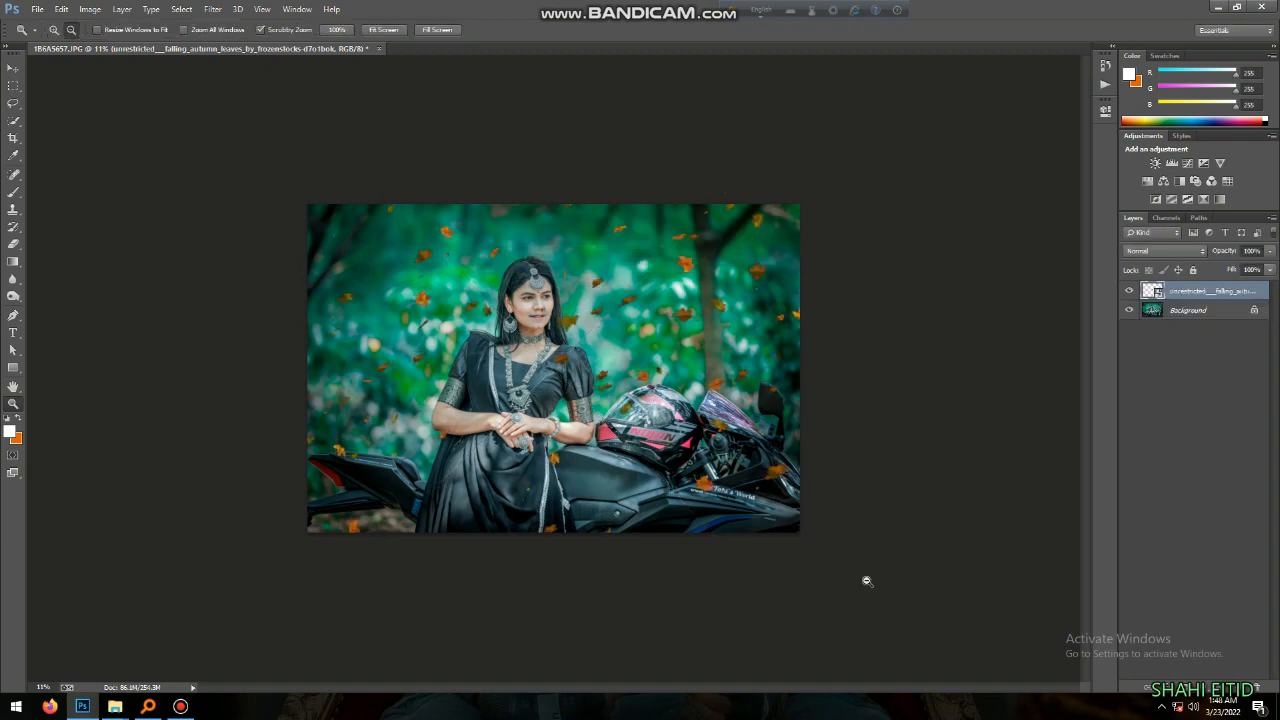
Apply a Motion Blur to the leaves layer with an angle of 37° and a greater distance.
left_click(212, 9)
mouse_move(300, 151)
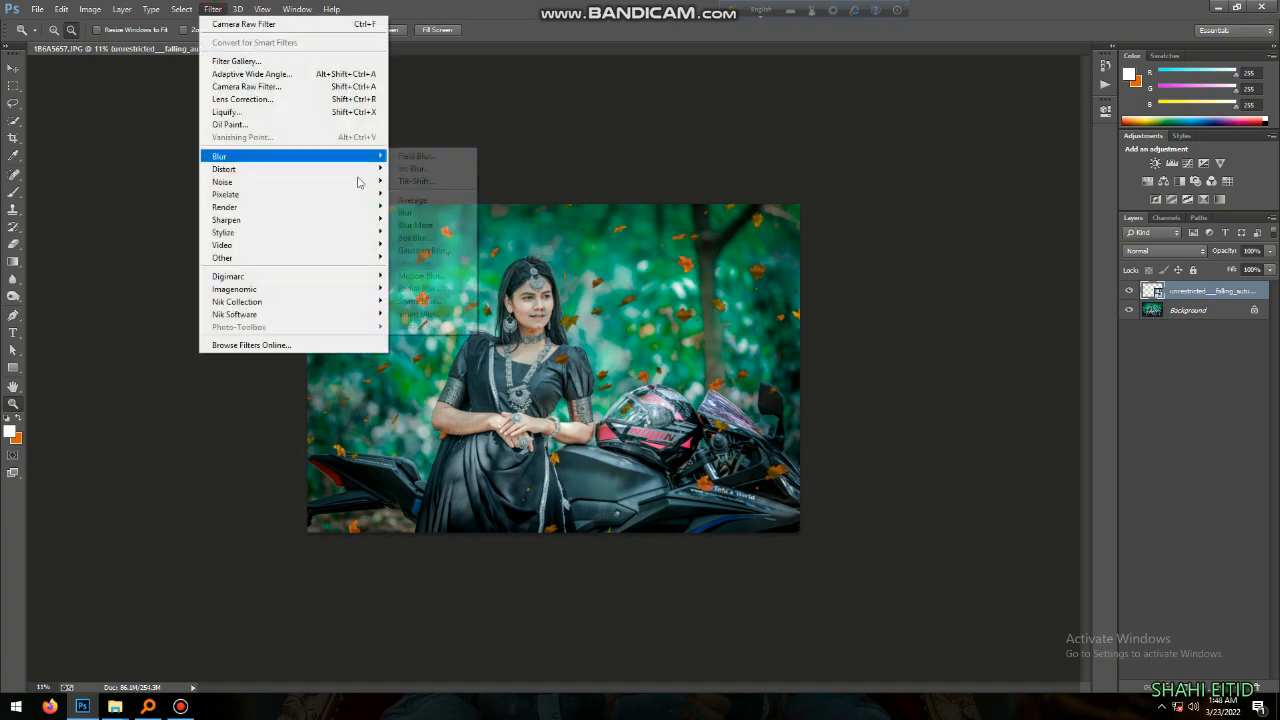
left_click(436, 270)
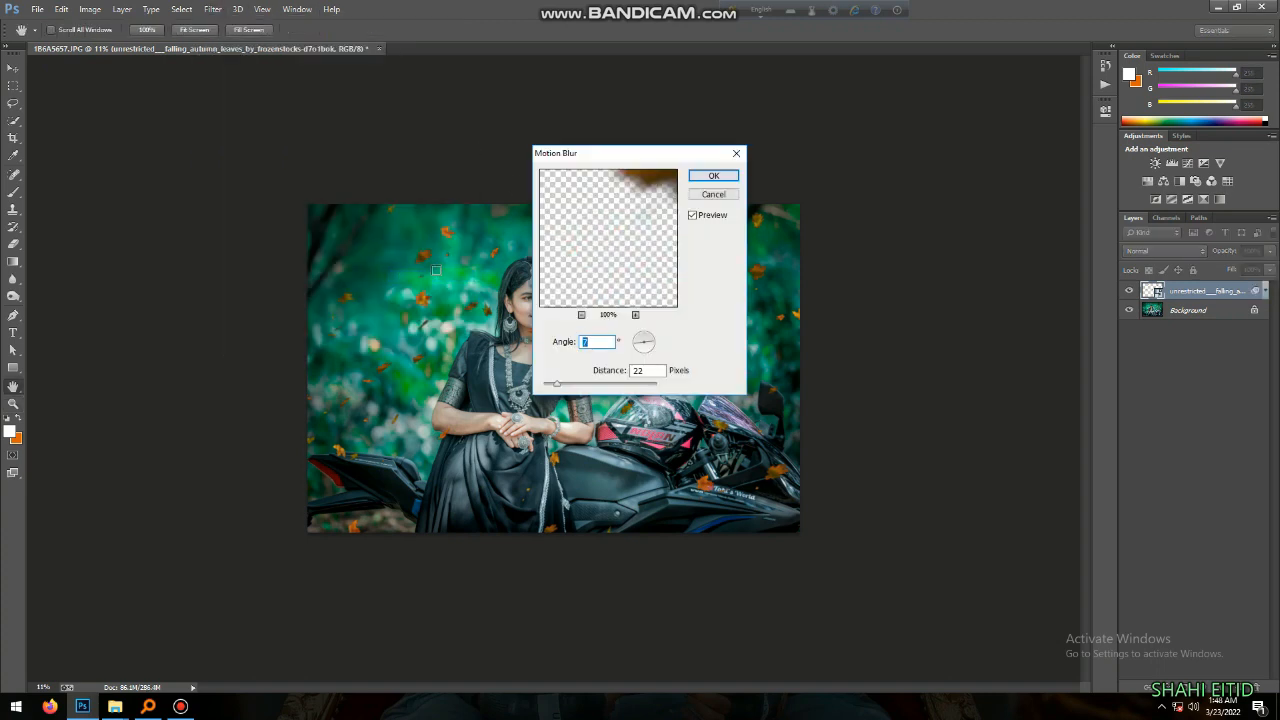
left_click_drag(640, 344, 650, 337)
left_click_drag(557, 384, 569, 388)
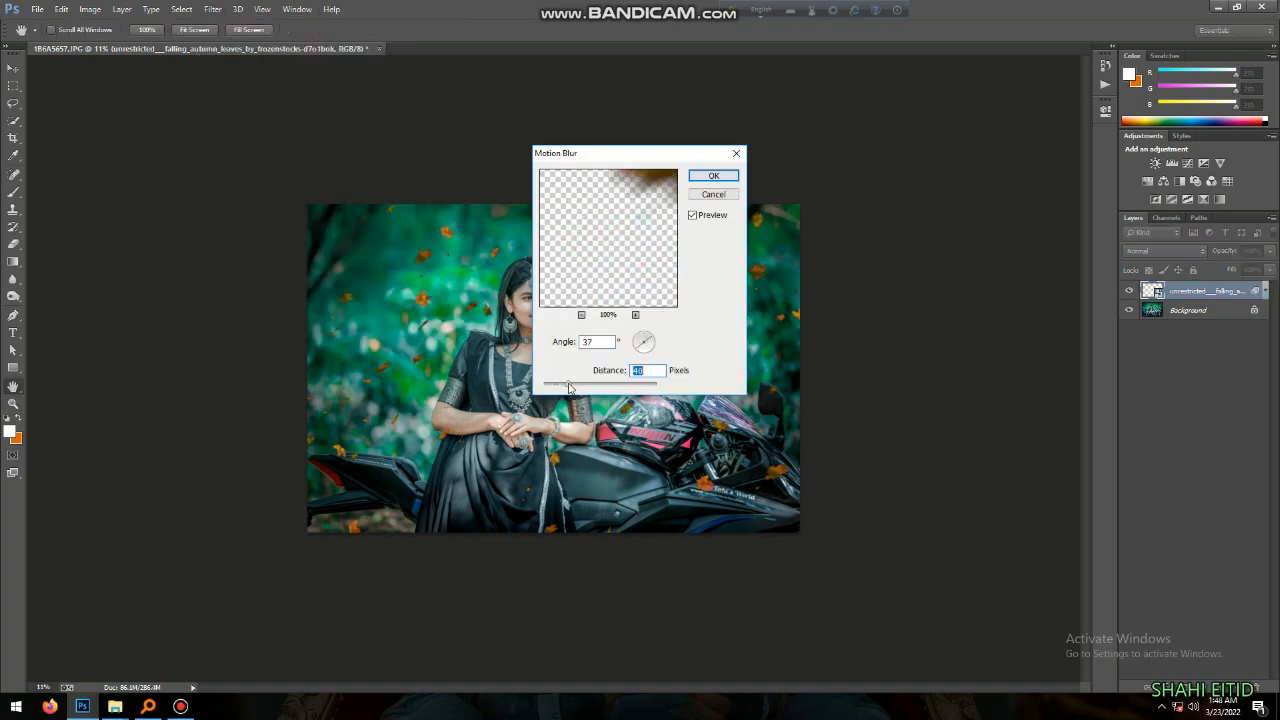
key("Return")
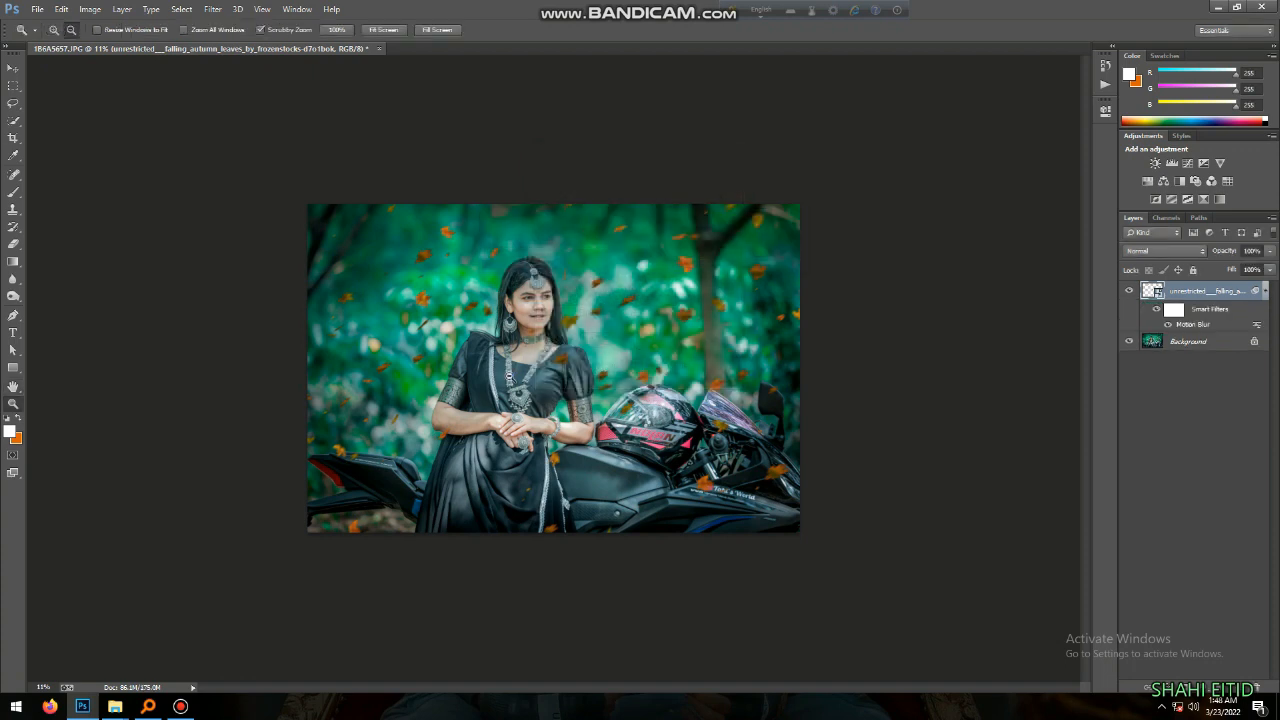
Rasterize the leaves layer and erase the leaves covering the woman's face and upper body, plus one leaf beside her.
left_click_drag(548, 312, 556, 313)
key("b")
left_click(540, 314)
key("Return")
right_click(540, 314)
left_click_drag(600, 350, 670, 352)
left_click(522, 190)
mouse_move(522, 190)
left_mouse_down()
mouse_move(531, 285)
mouse_move(446, 283)
mouse_move(561, 365)
mouse_move(550, 465)
left_mouse_up()
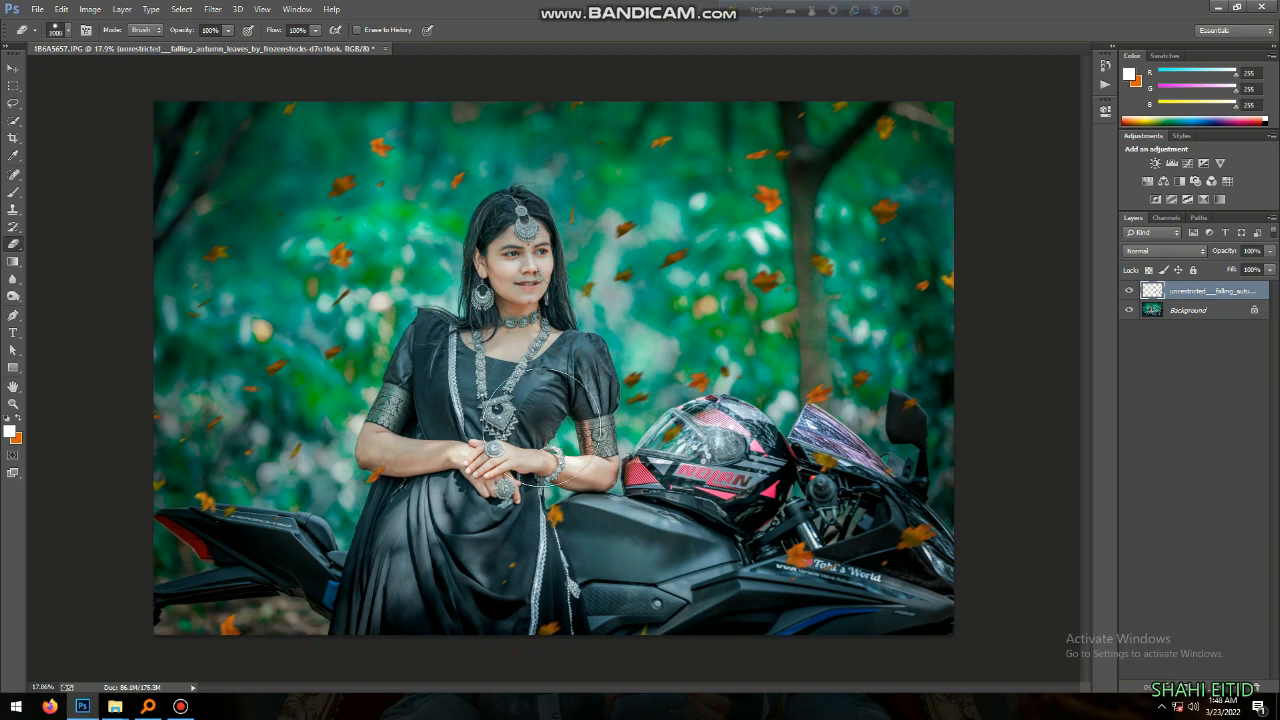
left_click(341, 257)
scroll(596, 295, "down", 2)
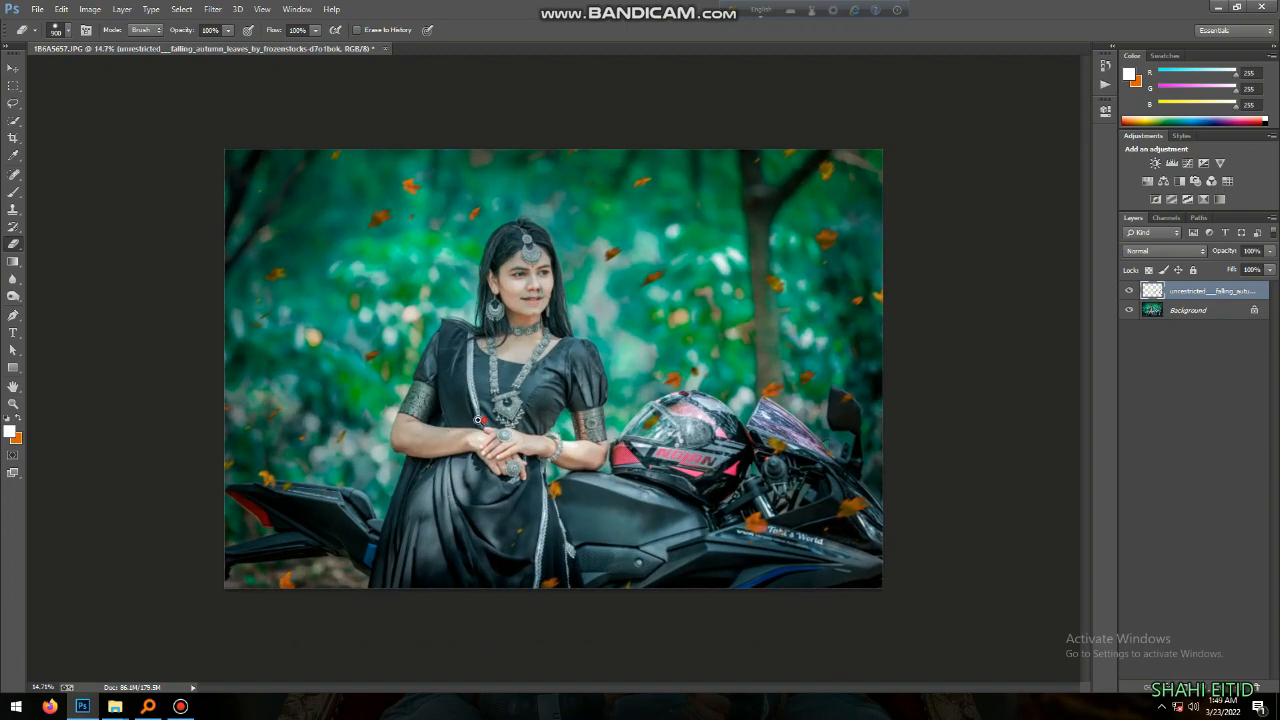
scroll(487, 420, "down", 1)
scroll(487, 420, "up", 2)
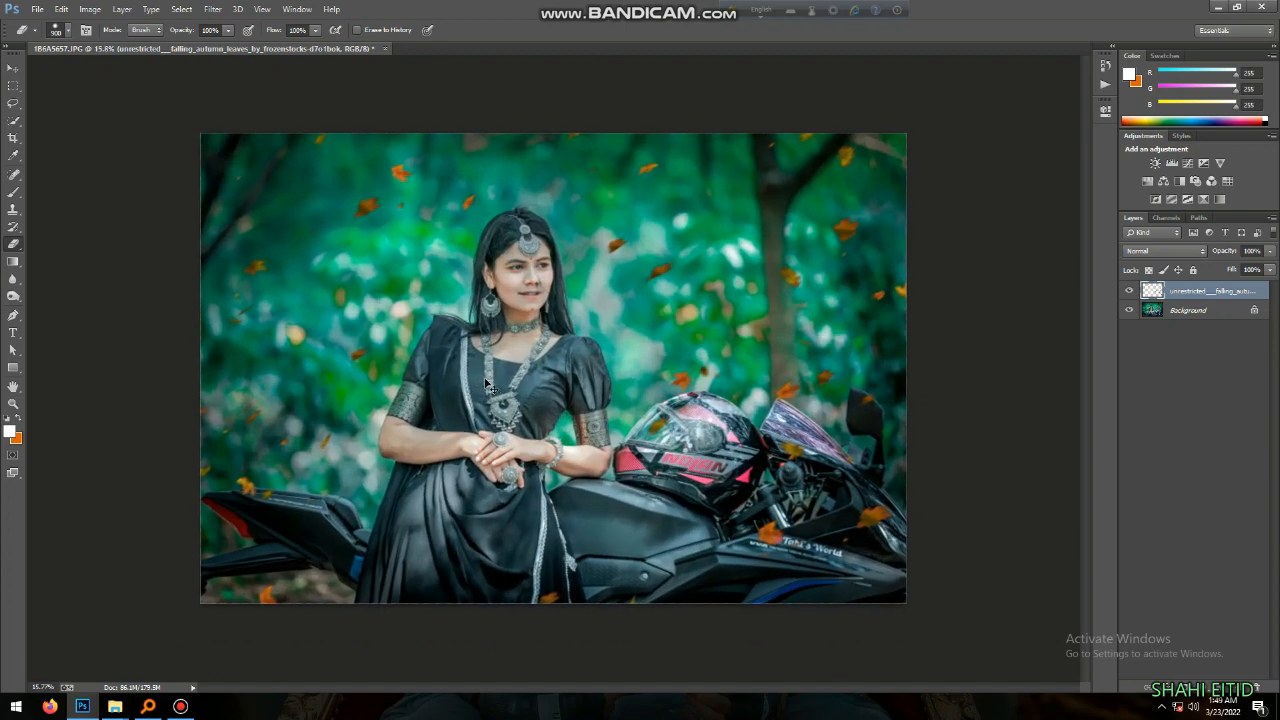
Merge the leaves layer into the Background and duplicate the result onto a new layer.
key("ctrl+e")
scroll(600, 350, "up", 3)
key("ctrl+j")
Apply Camera Raw to the duplicate layer with Greens luminance at -30 and a lowered Aquas luminance.
left_click(213, 9)
left_click(240, 20)
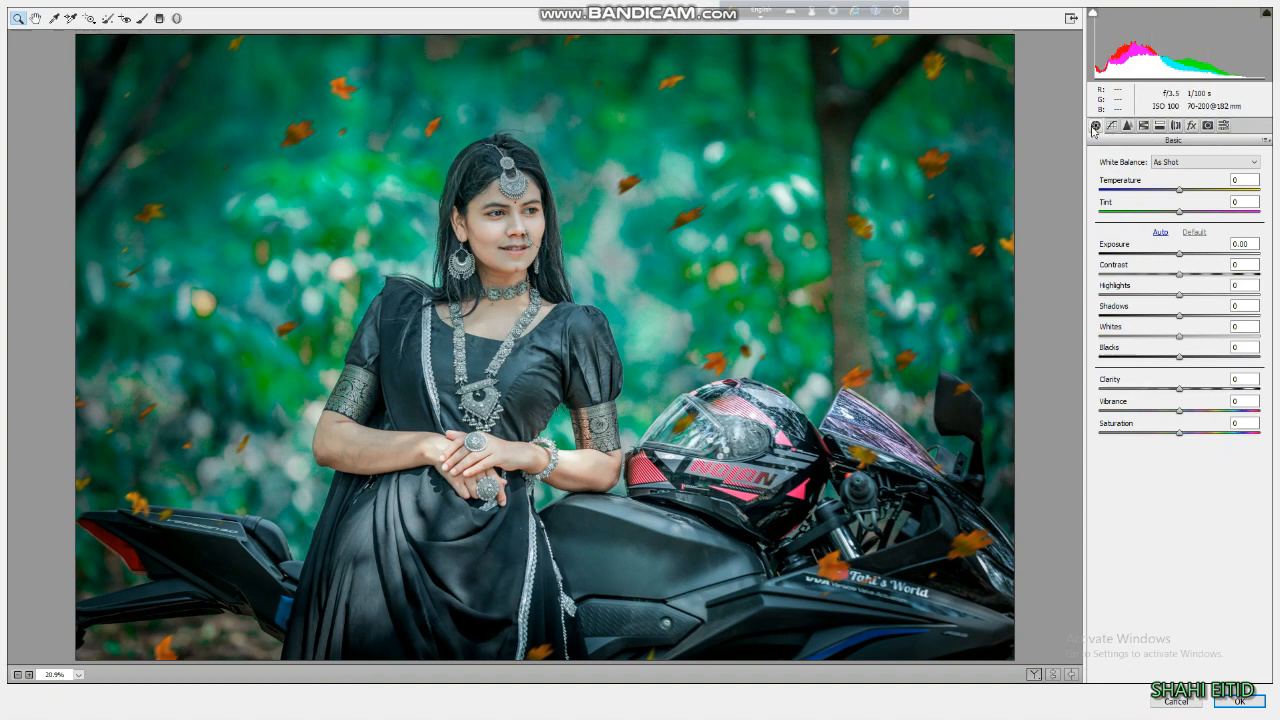
left_click(1143, 125)
left_click(1175, 176)
left_click_drag(1179, 288, 1152, 295)
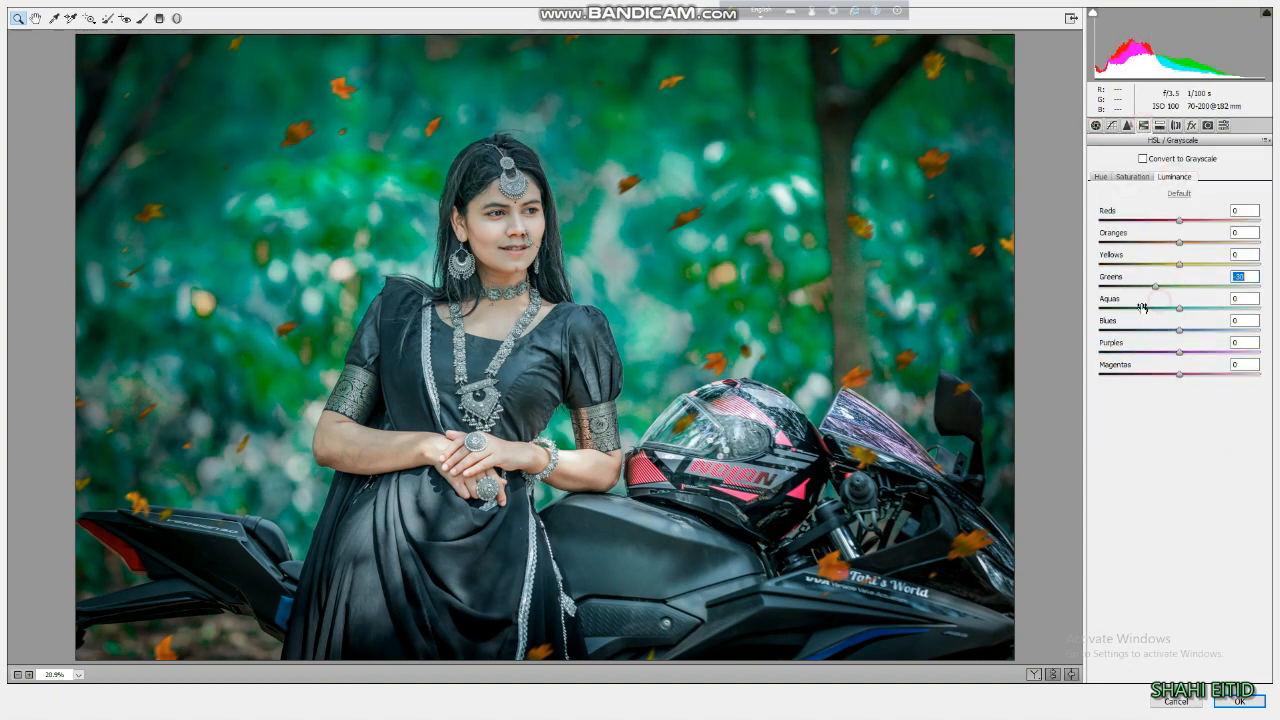
left_click(1143, 307)
key("Return")
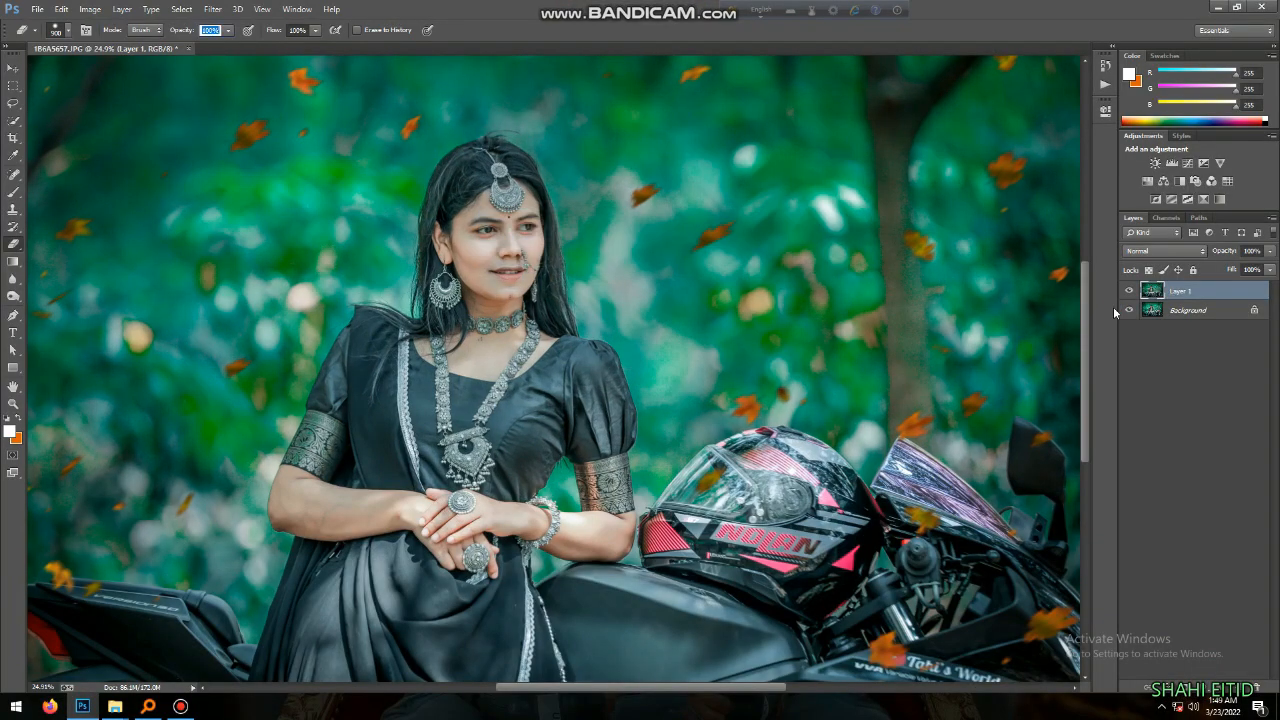
Check the face up close and merge the color-adjusted layer into the Background.
key("v")
scroll(528, 256, "up", 5)
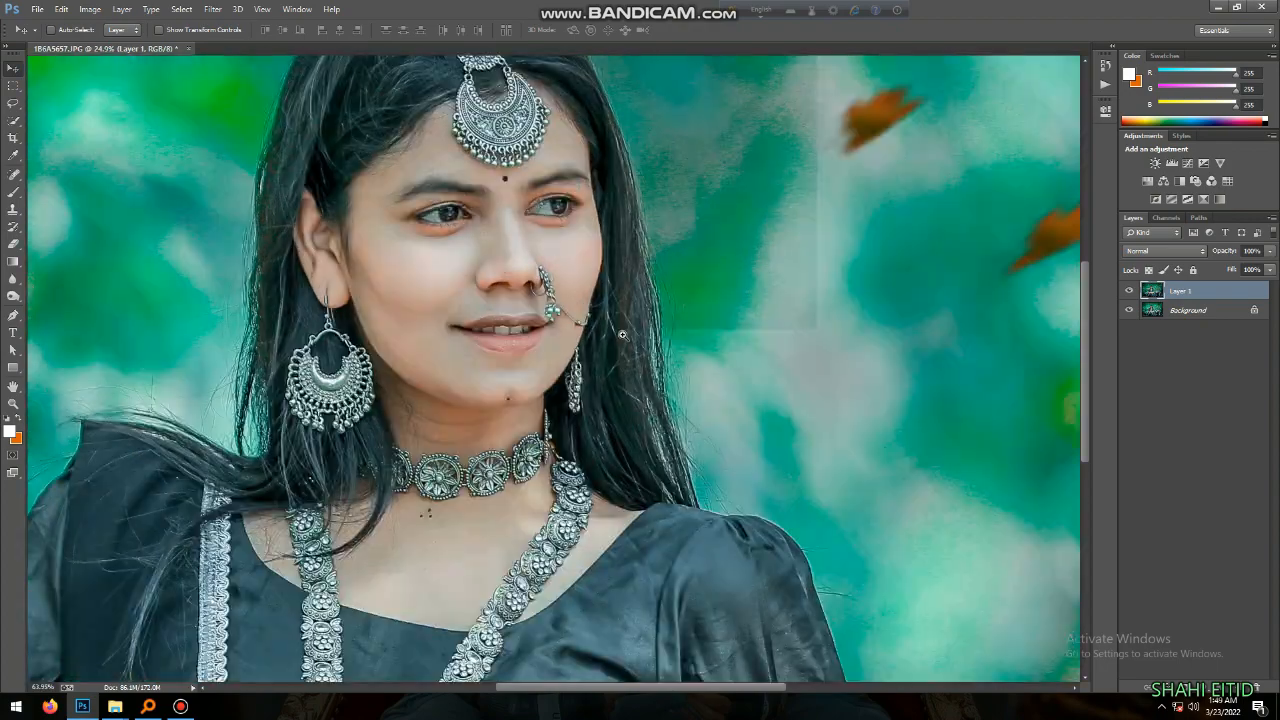
scroll(535, 280, "down", 7)
key("ctrl+e")
scroll(535, 290, "up", 8)
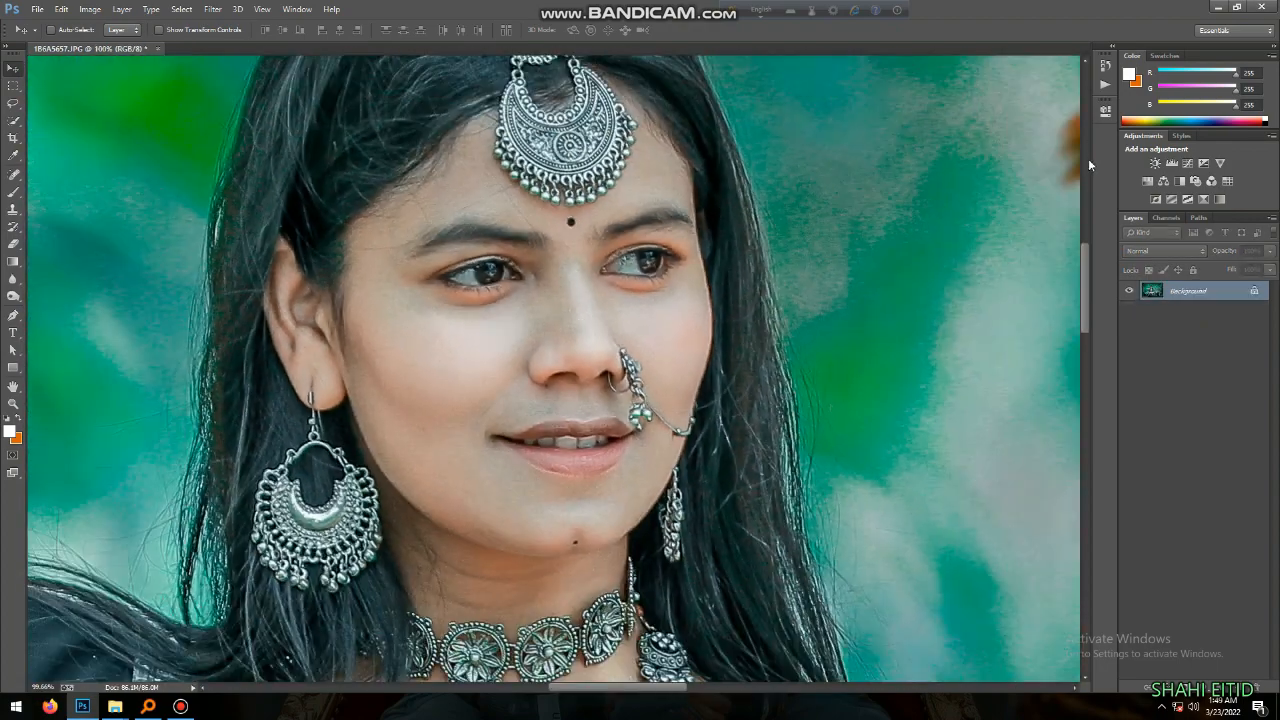
left_click(1105, 84)
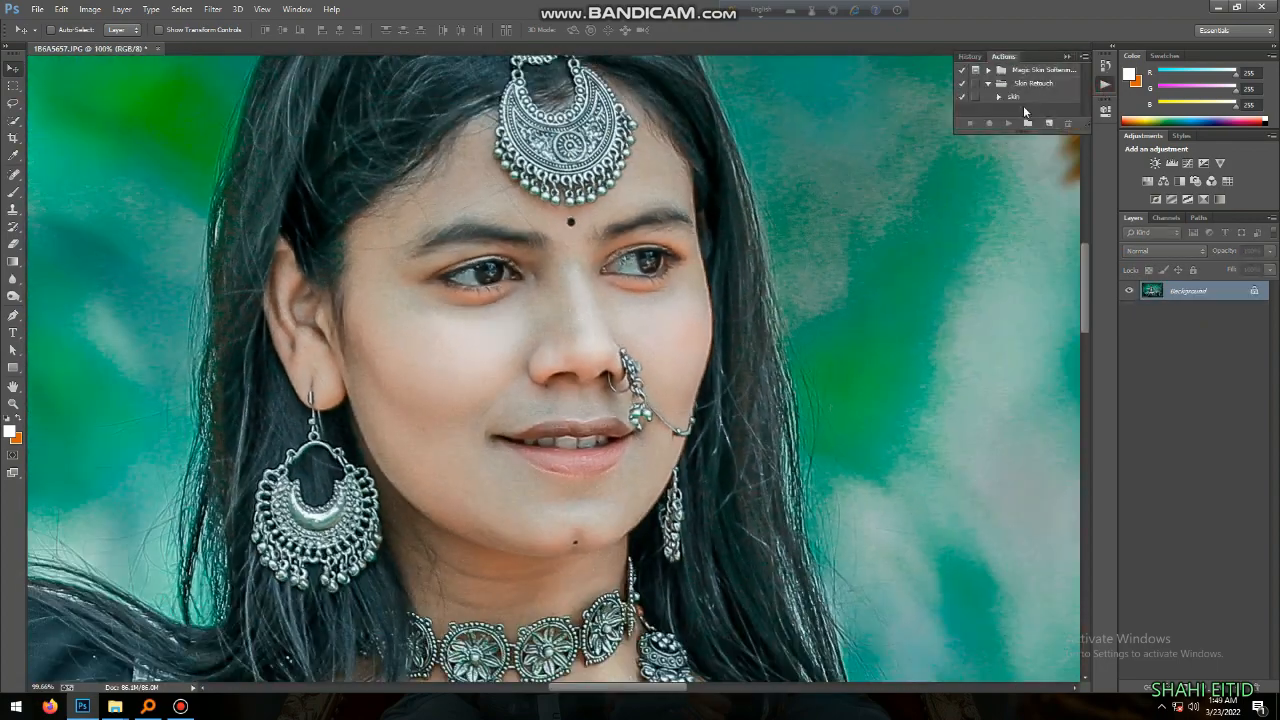
left_click(1105, 84)
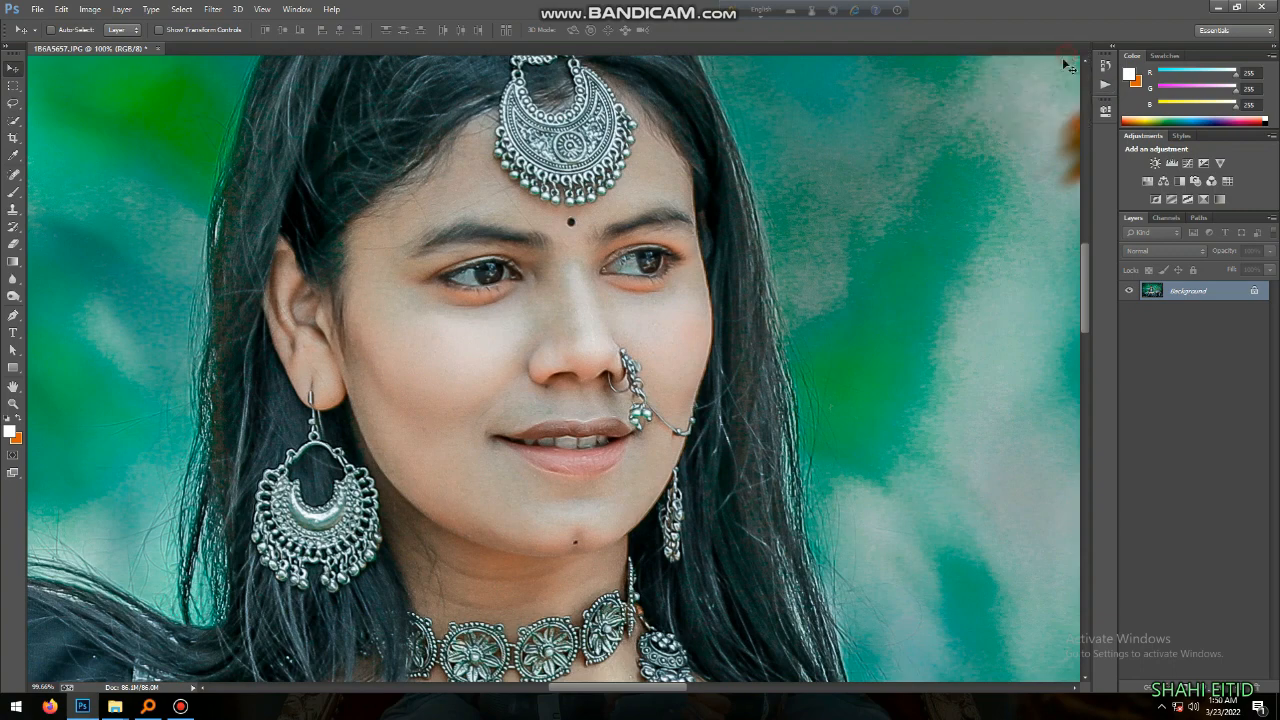
Duplicate the Background onto a new layer and select the Dodge tool for working on the face.
scroll(548, 268, "down", 2)
key("ctrl+j")
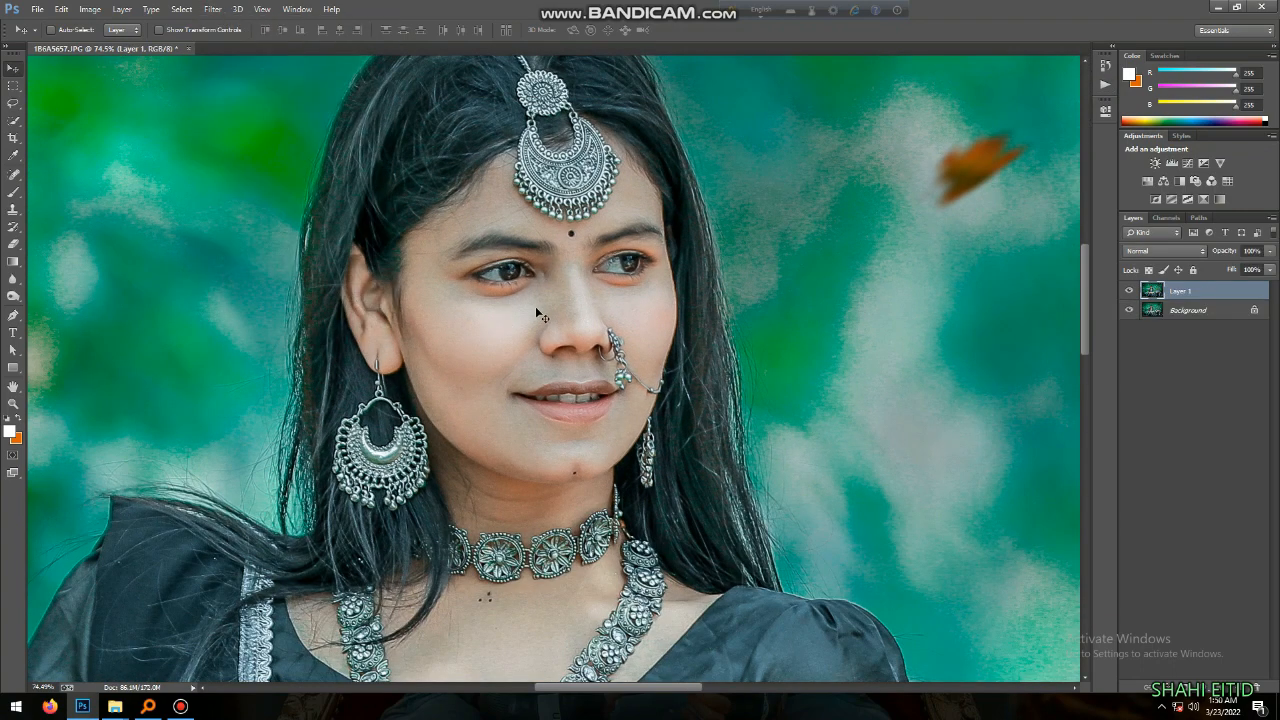
mouse_move(541, 311)
left_mouse_down()
mouse_move(583, 320)
mouse_move(570, 416)
mouse_move(520, 418)
mouse_move(600, 417)
left_mouse_up()
key("ctrl+e")
key("ctrl+j")
right_click(13, 280)
right_click(13, 297)
left_click(58, 297)
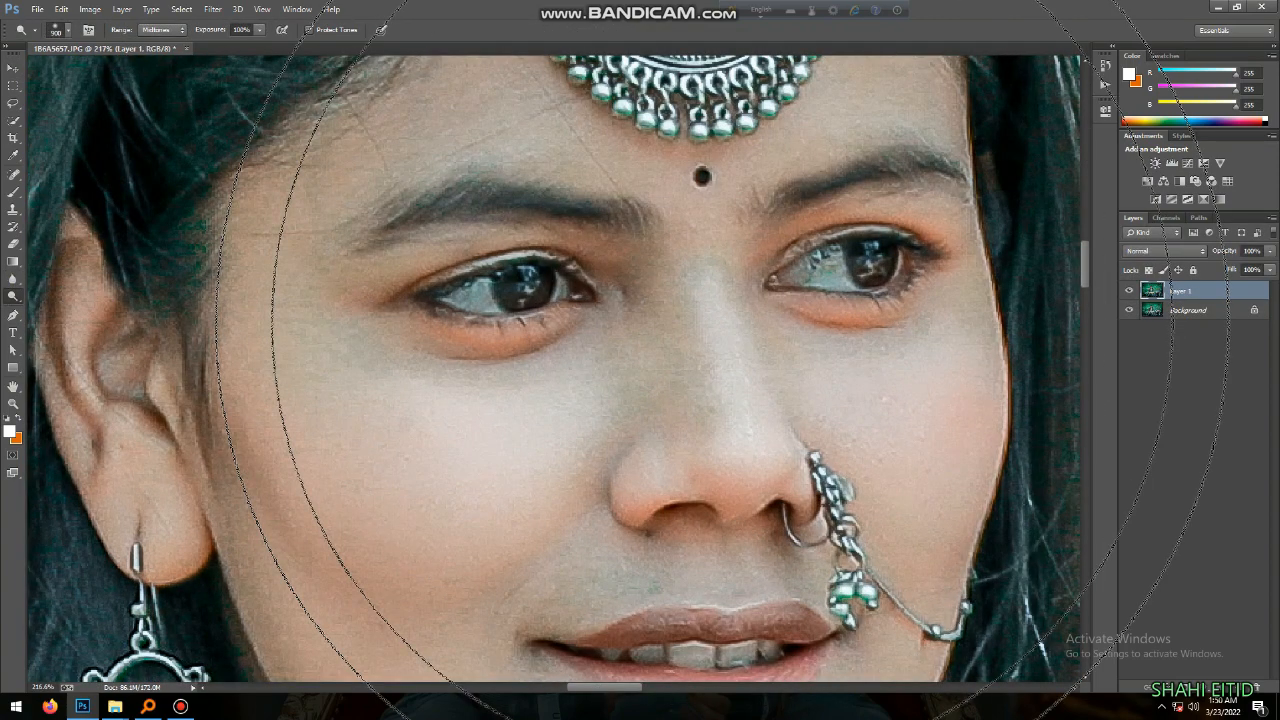
Paint white on the Base layer mask over the cheek, jaw and chin to smooth the skin.
scroll(314, 420, "down", 2)
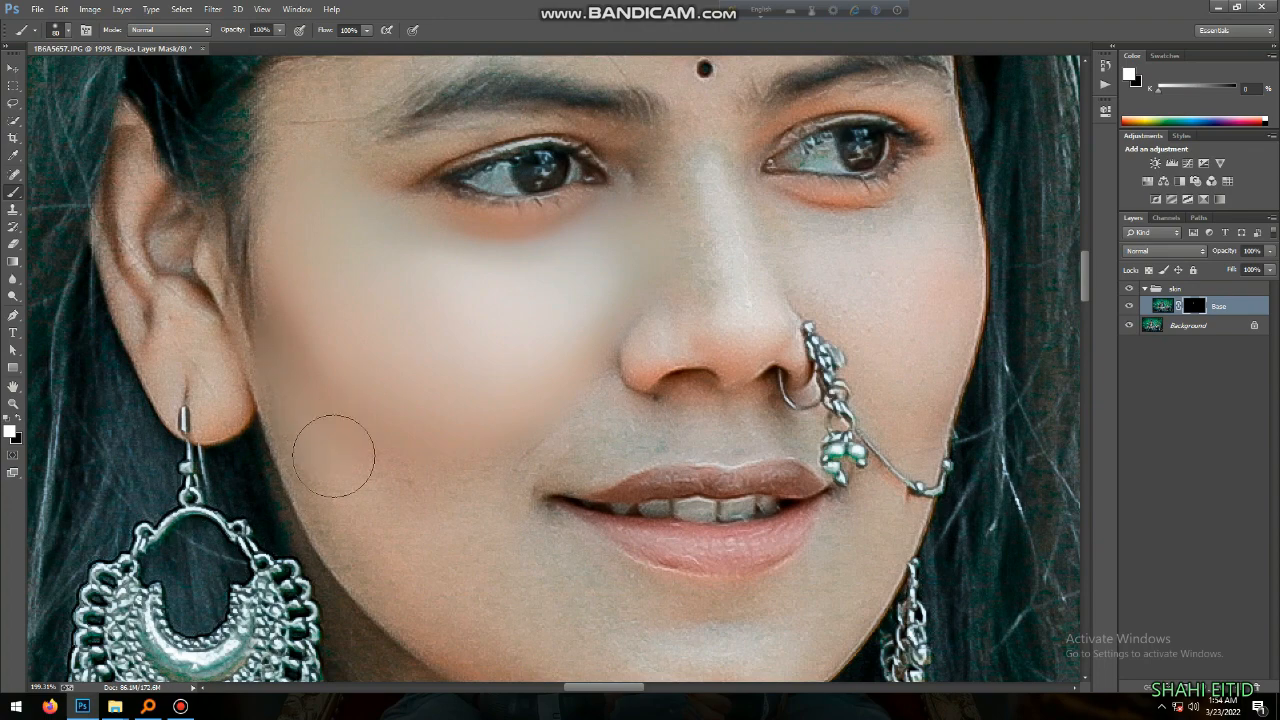
scroll(420, 470, "down", 1)
key("bracketright")
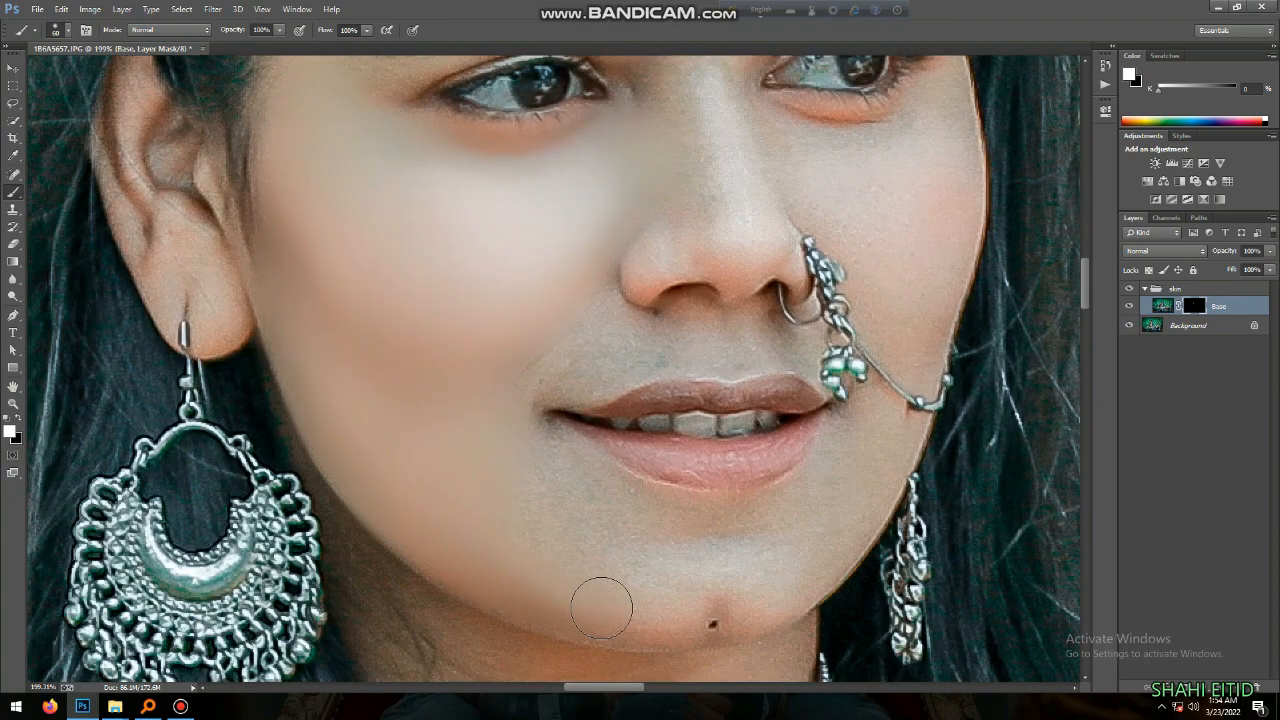
left_click_drag(579, 493, 669, 558)
mouse_move(750, 574)
left_mouse_down()
mouse_move(658, 526)
mouse_move(680, 533)
left_mouse_up()
key("bracketleft")
scroll(754, 606, "up", 2)
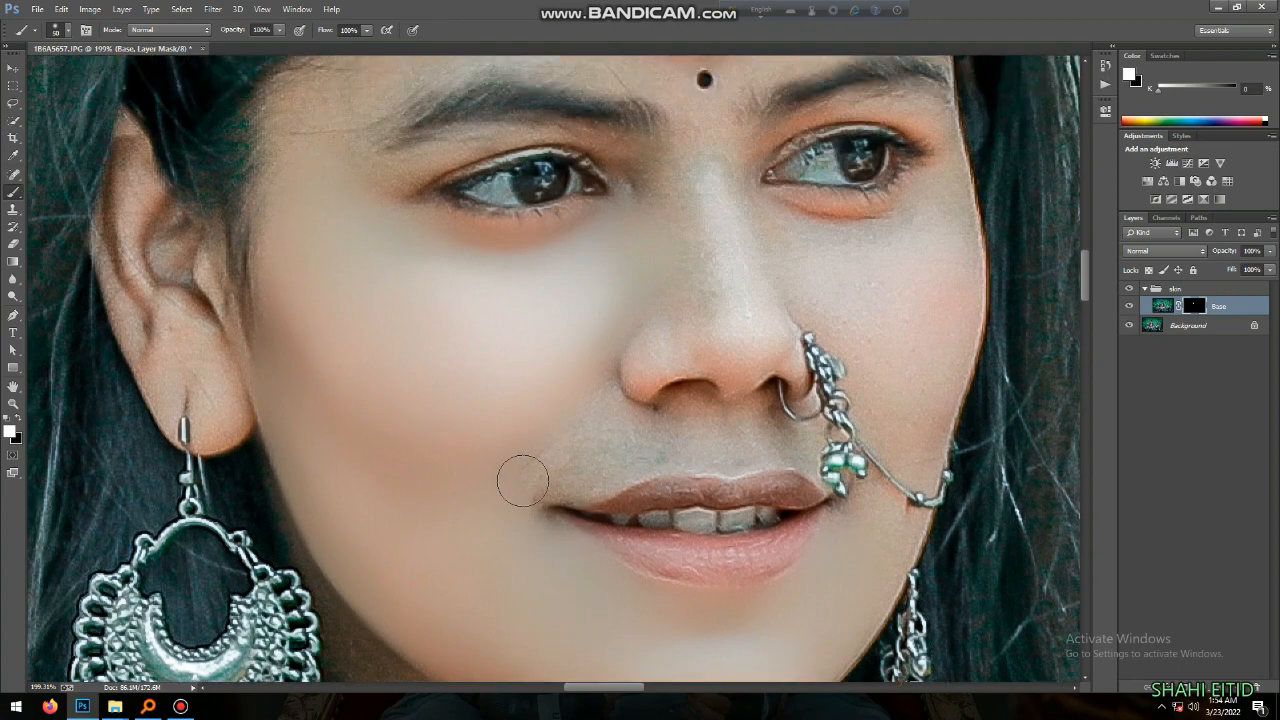
Smooth the forehead and the skin around the eyebrow by painting the Base mask, adjusting the brush size to each area.
scroll(663, 263, "up", 2)
scroll(669, 257, "up", 3)
key("bracketright")
key("bracketright")
key("bracketright")
mouse_move(374, 303)
left_mouse_down()
mouse_move(431, 272)
mouse_move(379, 303)
mouse_move(496, 271)
mouse_move(508, 171)
mouse_move(522, 249)
mouse_move(552, 270)
left_mouse_up()
key("bracketleft")
key("bracketleft")
key("bracketleft")
left_click_drag(570, 282, 523, 292)
key("bracketleft")
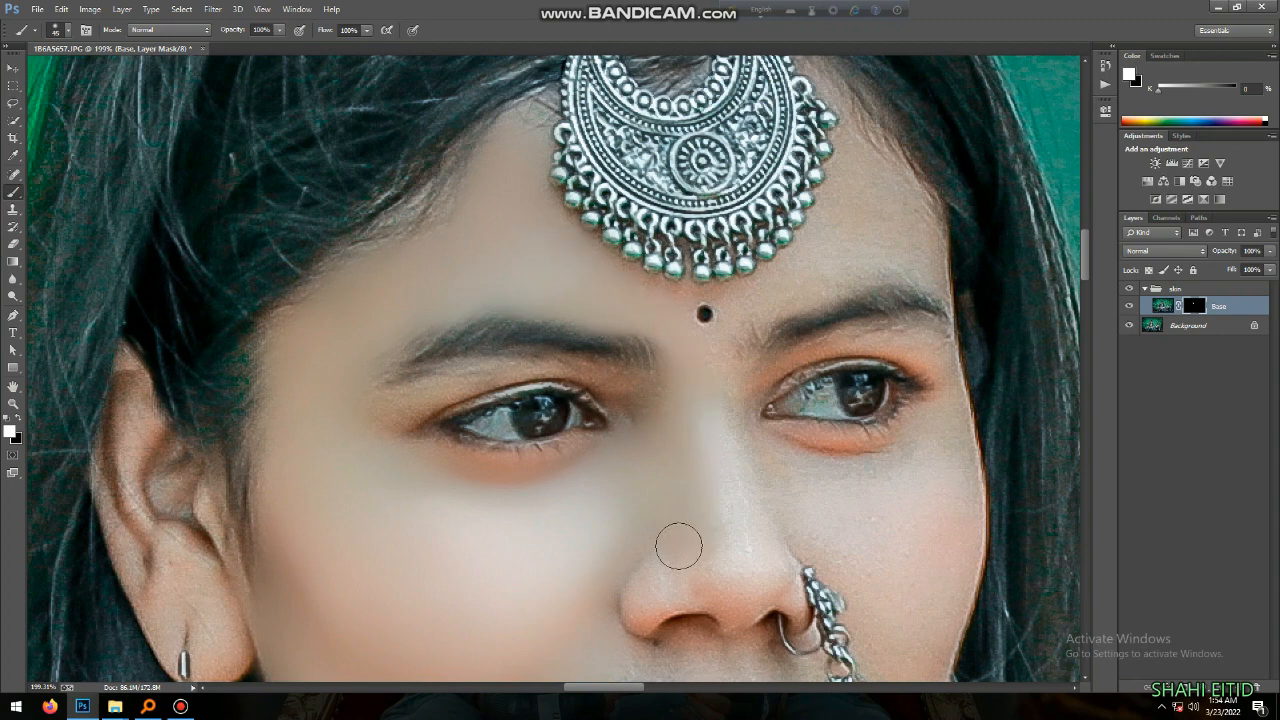
Smooth the nose bridge, the cheek beside the nose ring and the jaw below it on the Base mask.
scroll(831, 474, "down", 2)
key("bracketright")
key("bracketright")
key("bracketleft")
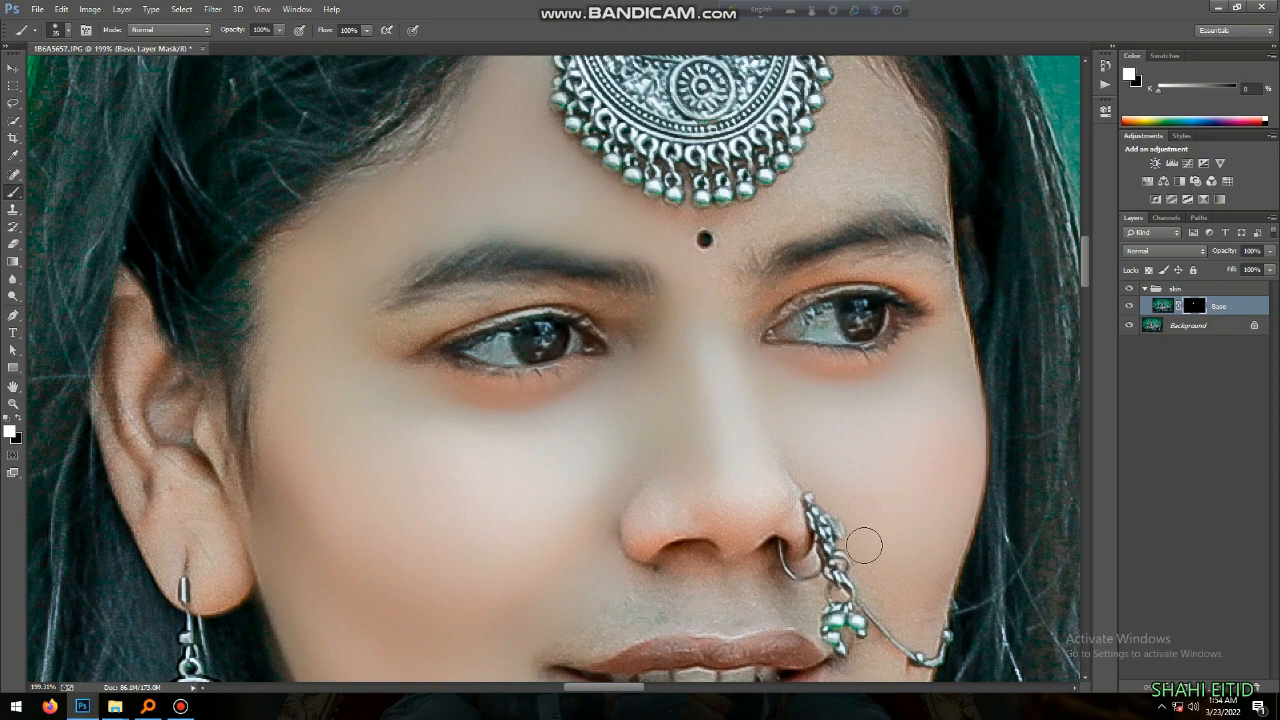
scroll(950, 548, "down", 5)
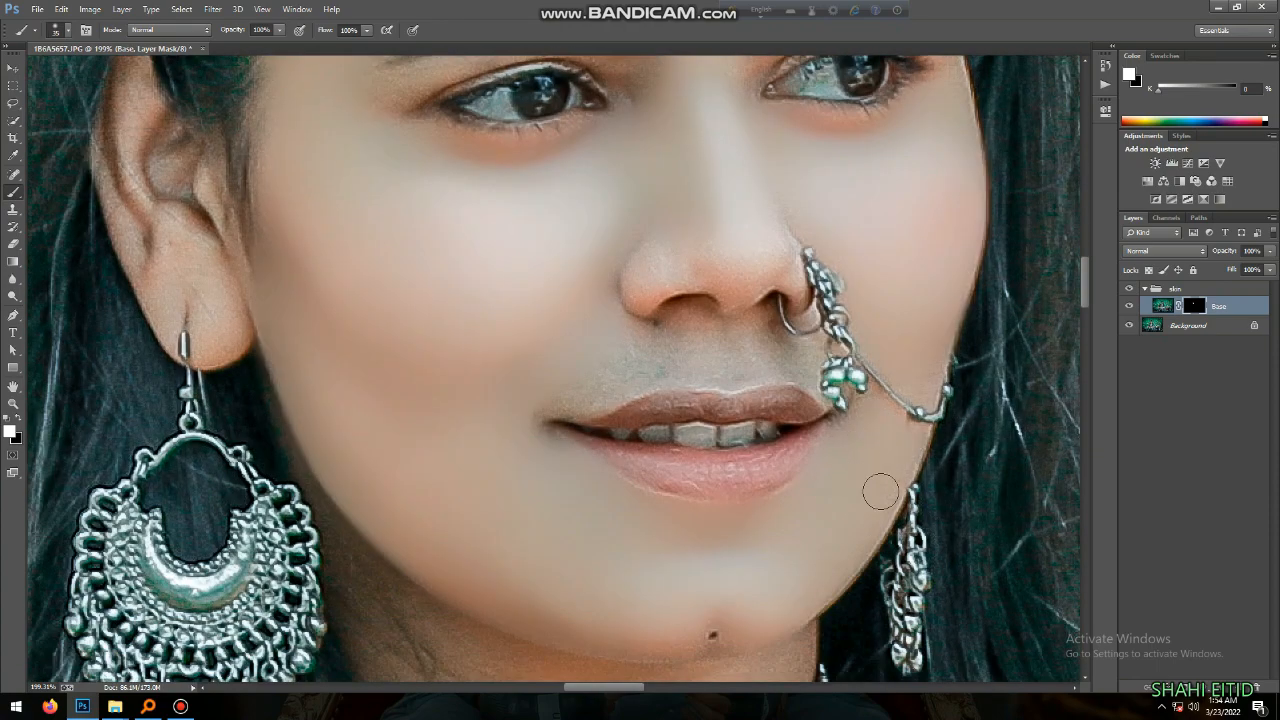
scroll(491, 306, "up", 2)
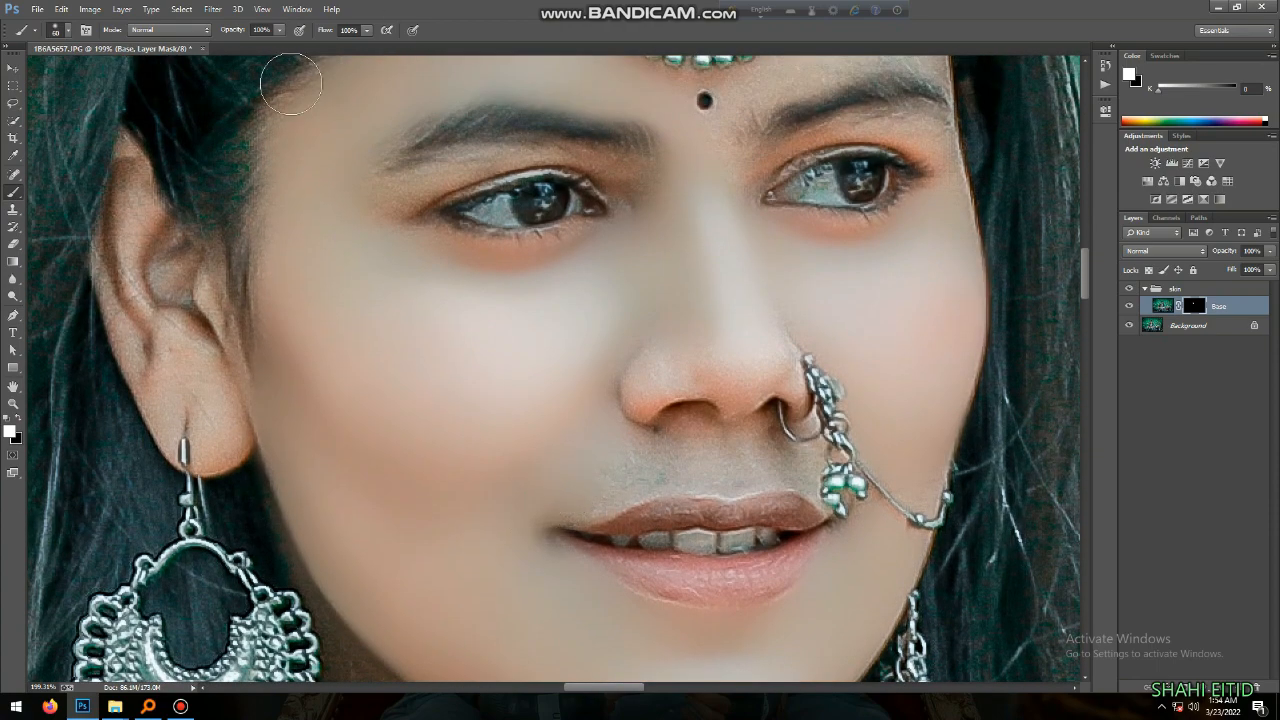
Soften the upper lip area and the tip of the nose on the Base mask with a smaller brush at reduced flow.
scroll(563, 486, "up", 3)
scroll(418, 366, "down", 3)
key("bracketleft")
key("bracketleft")
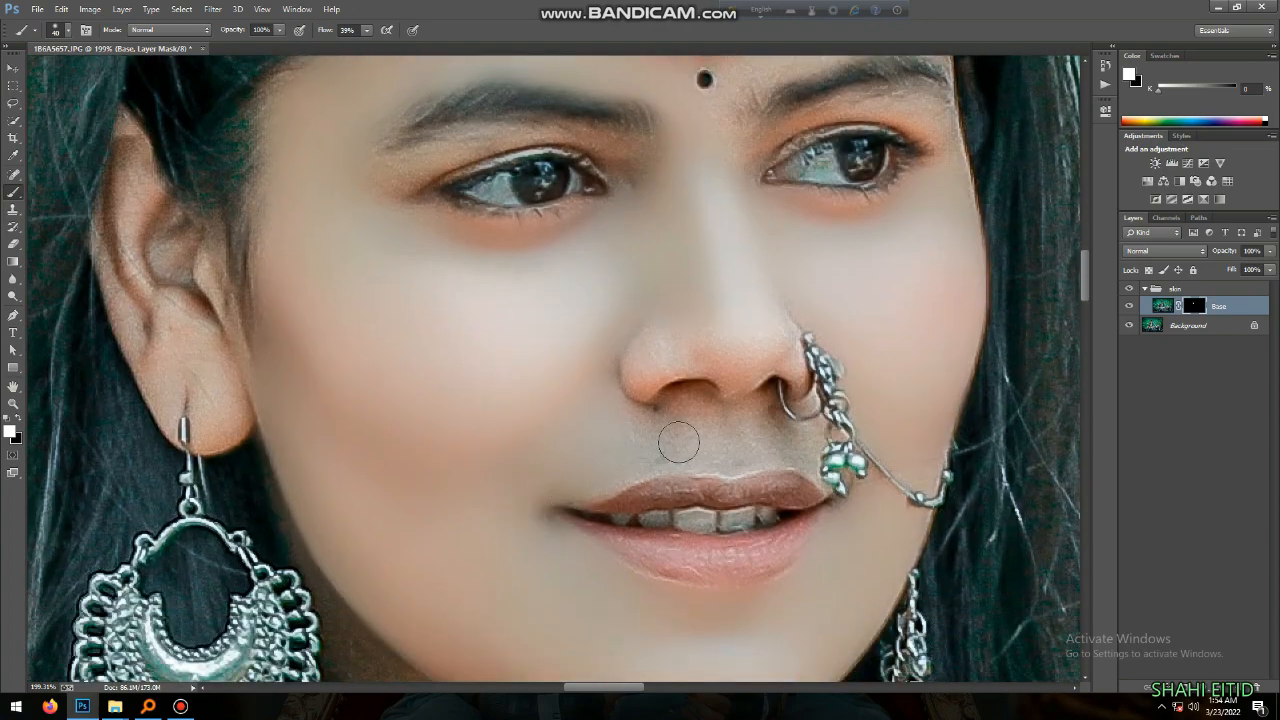
mouse_move(639, 363)
left_mouse_down()
mouse_move(729, 351)
mouse_move(681, 326)
left_mouse_up()
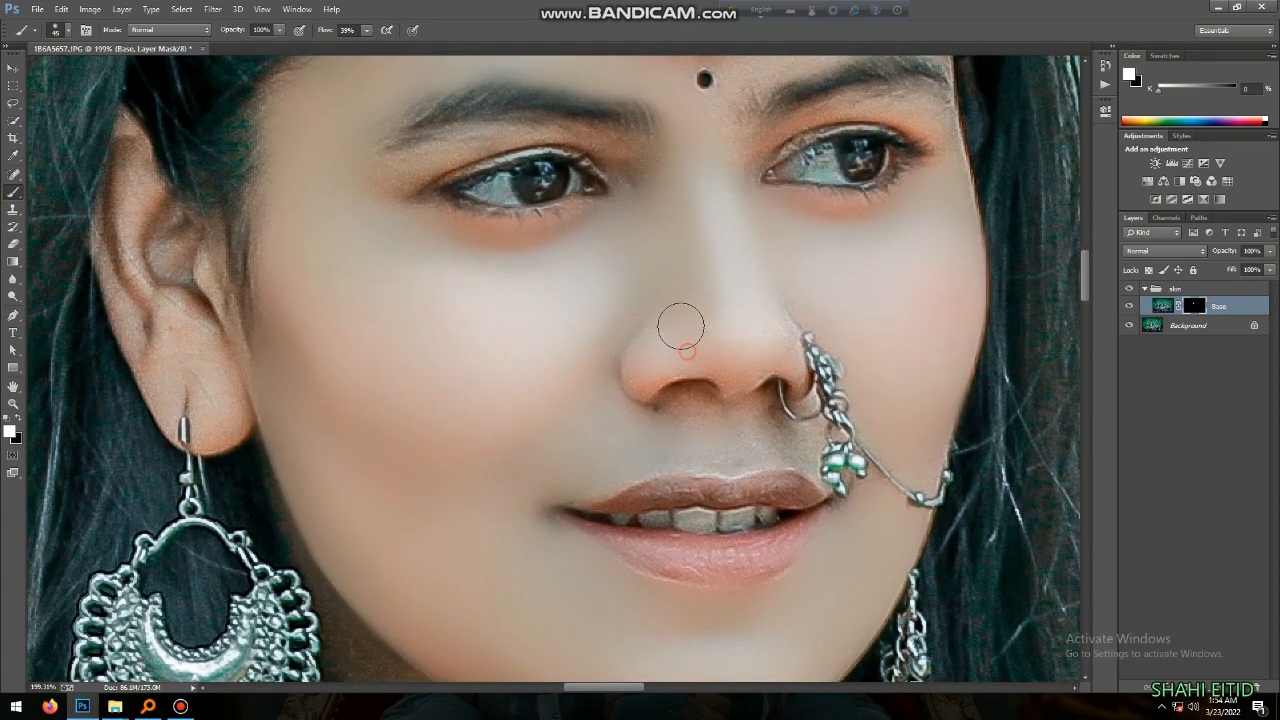
Paint the Base mask below the lips and over the chin and neck with a larger brush.
scroll(689, 451, "down", 4)
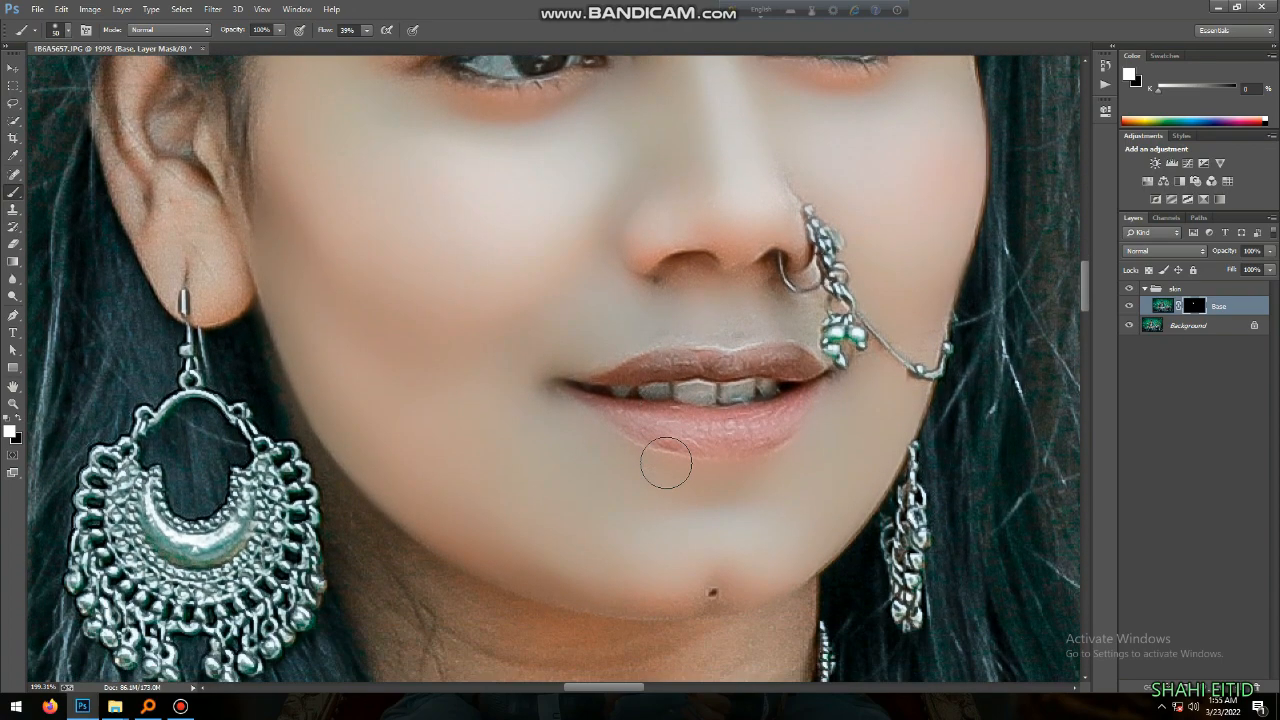
key("bracketright")
key("bracketright")
key("bracketright")
scroll(651, 562, "down", 1)
key("bracketright")
left_click_drag(729, 553, 559, 535)
left_click_drag(652, 392, 328, 604)
mouse_move(450, 305)
left_mouse_down()
mouse_move(584, 417)
mouse_move(627, 484)
mouse_move(648, 484)
mouse_move(532, 430)
mouse_move(394, 497)
mouse_move(535, 528)
left_mouse_up()
Smooth the chest skin between and around the choker and long necklace, using a smaller brush near the jewelry.
scroll(628, 448, "down", 2)
key("bracketright")
key("bracketright")
key("bracketleft")
key("bracketleft")
key("bracketleft")
key("bracketleft")
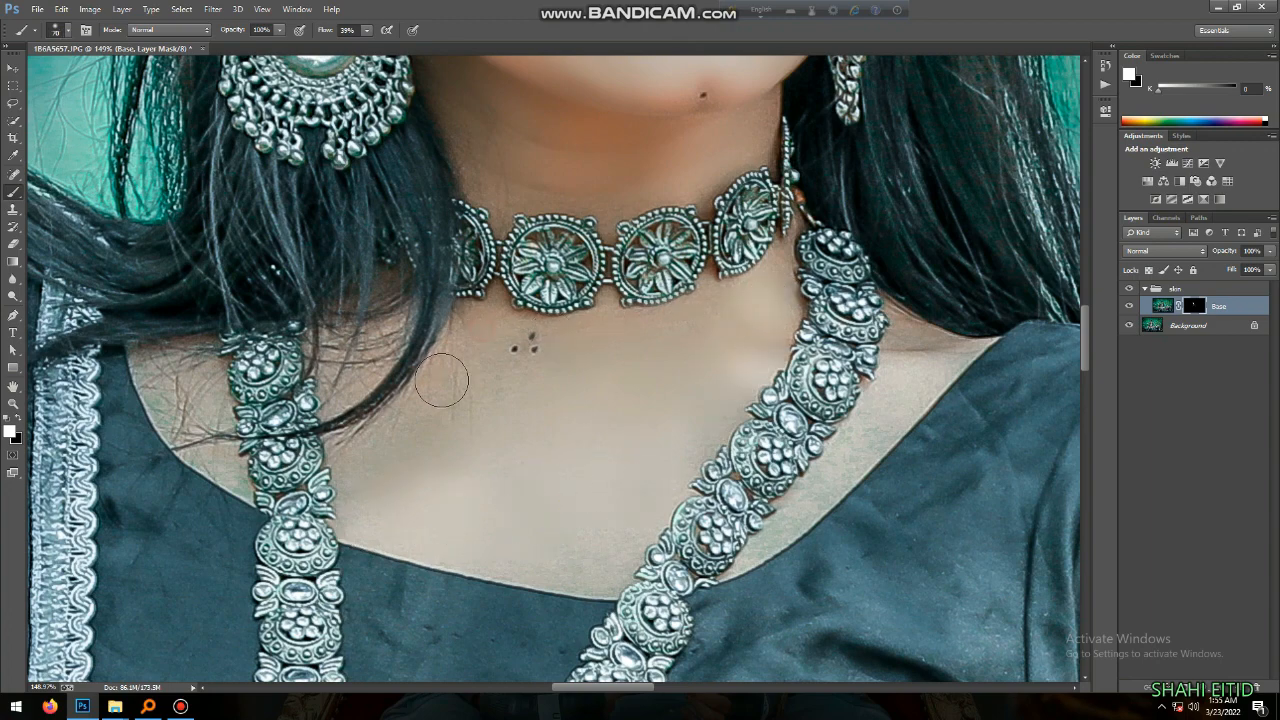
key("bracketleft")
key("bracketleft")
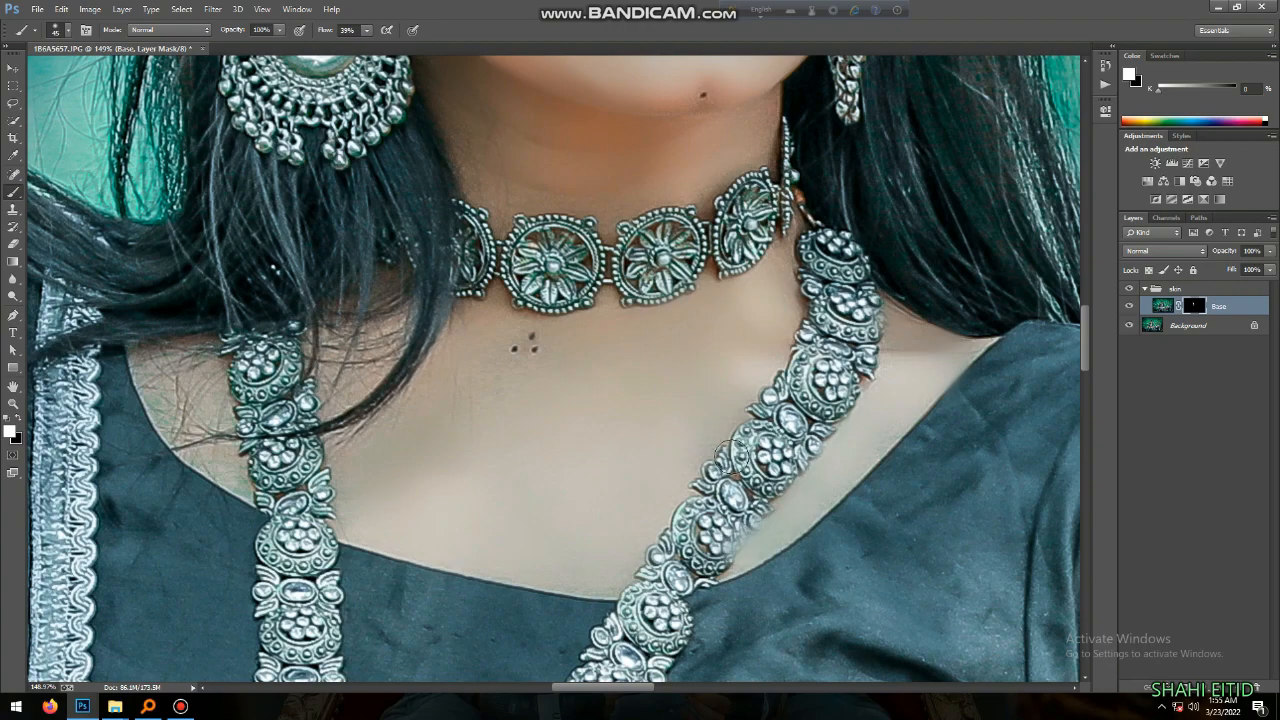
Paint white on the Base mask over the forearms and hands with an enlarged brush to smooth the skin.
scroll(558, 478, "down", 5)
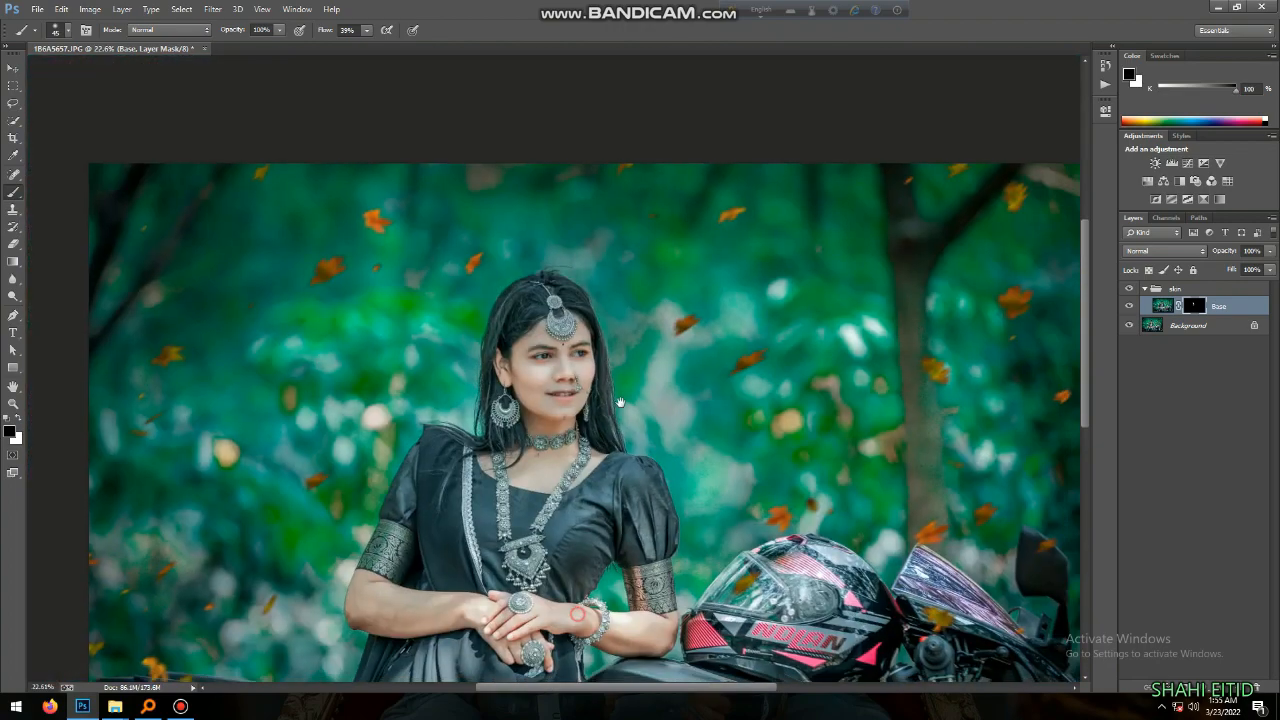
scroll(396, 484, "up", 4)
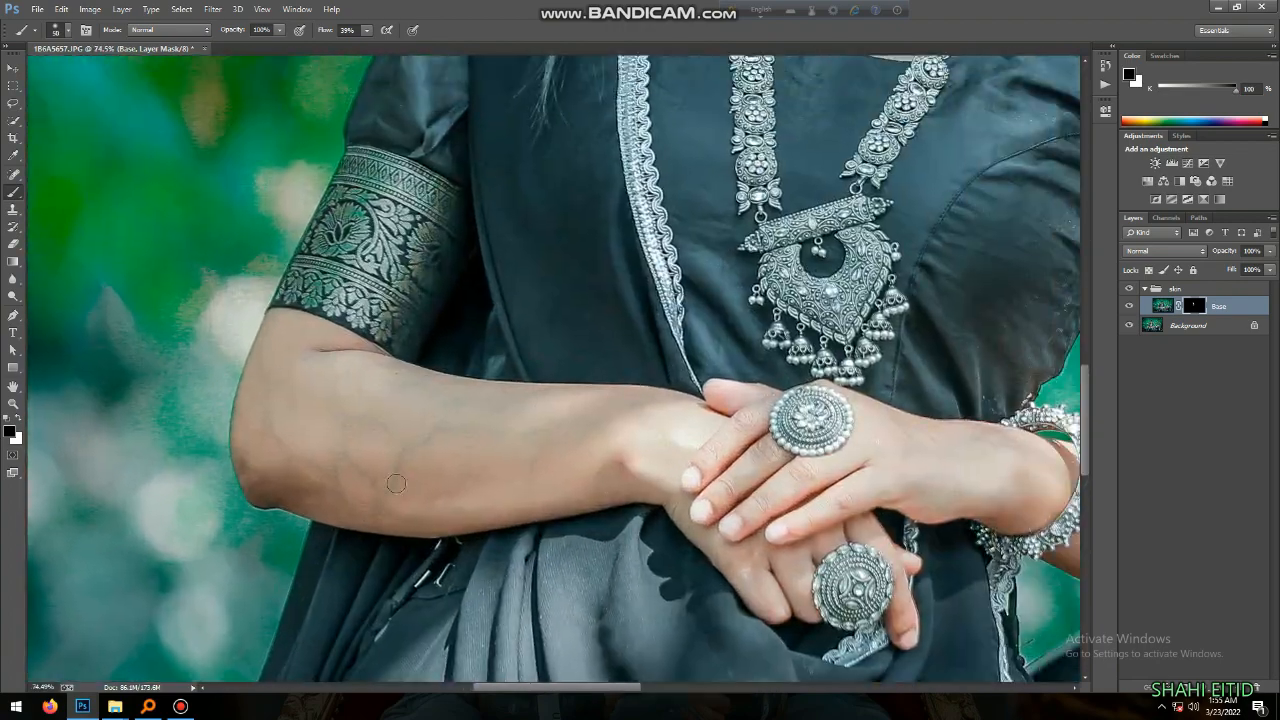
key("bracketright")
key("bracketright")
mouse_move(351, 434)
left_mouse_down()
mouse_move(493, 450)
mouse_move(511, 436)
mouse_move(540, 452)
left_mouse_up()
key("x")
key("bracketright")
mouse_move(289, 443)
left_mouse_down()
mouse_move(510, 429)
mouse_move(380, 487)
mouse_move(295, 457)
mouse_move(291, 367)
mouse_move(562, 421)
mouse_move(593, 482)
left_mouse_up()
key("bracketleft")
Smooth the forehead skin beside and below the head jewelry on the Base mask with a smaller brush.
scroll(540, 430, "down", 5)
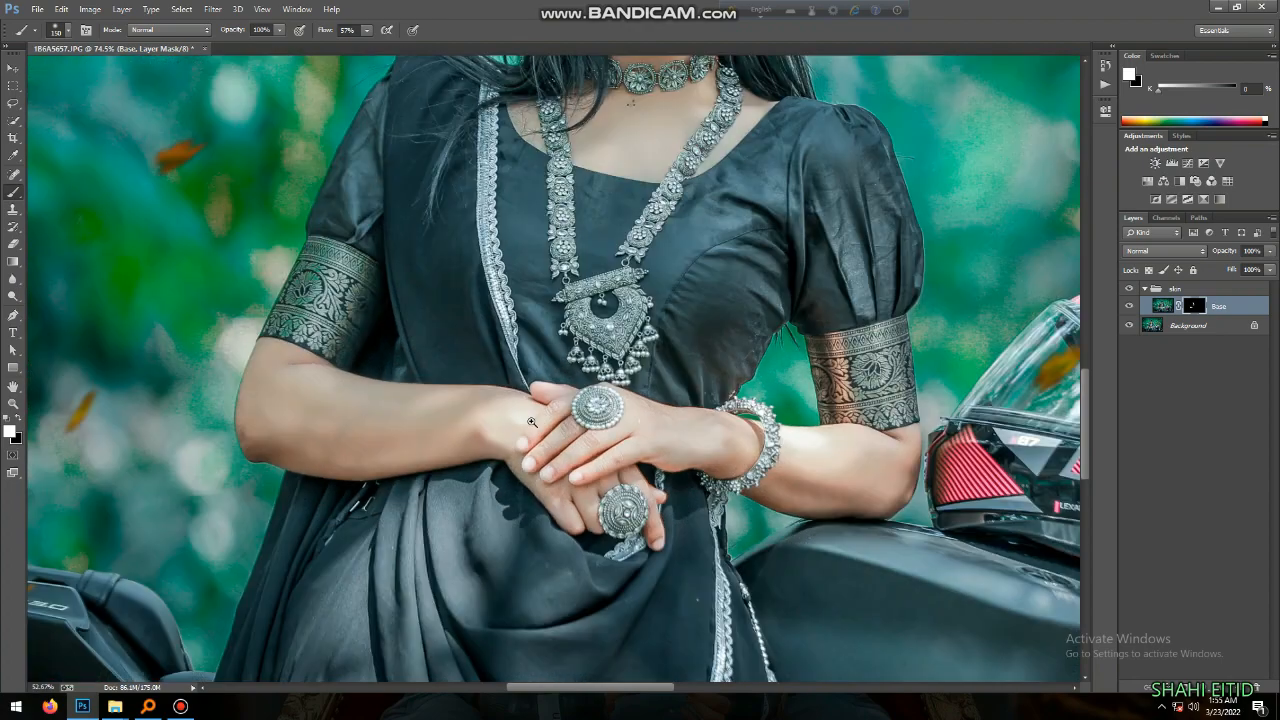
scroll(538, 428, "down", 1)
scroll(560, 300, "up", 10)
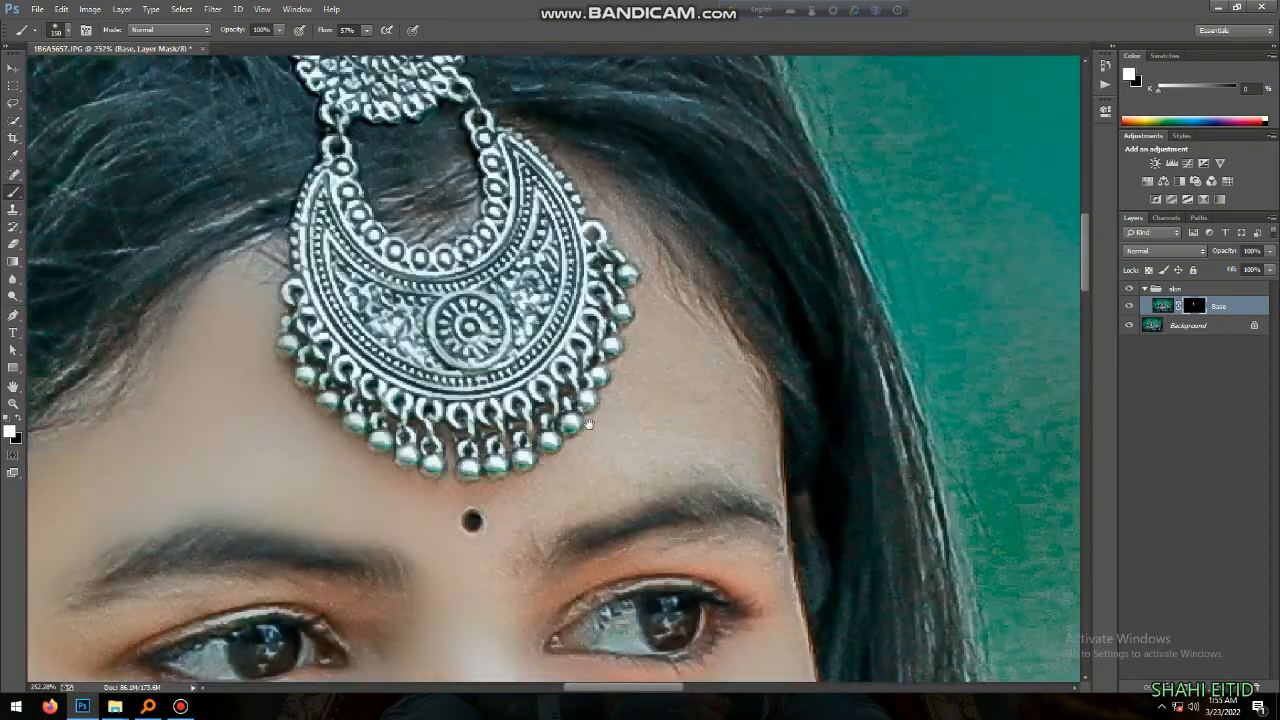
left_click_drag(588, 425, 591, 301)
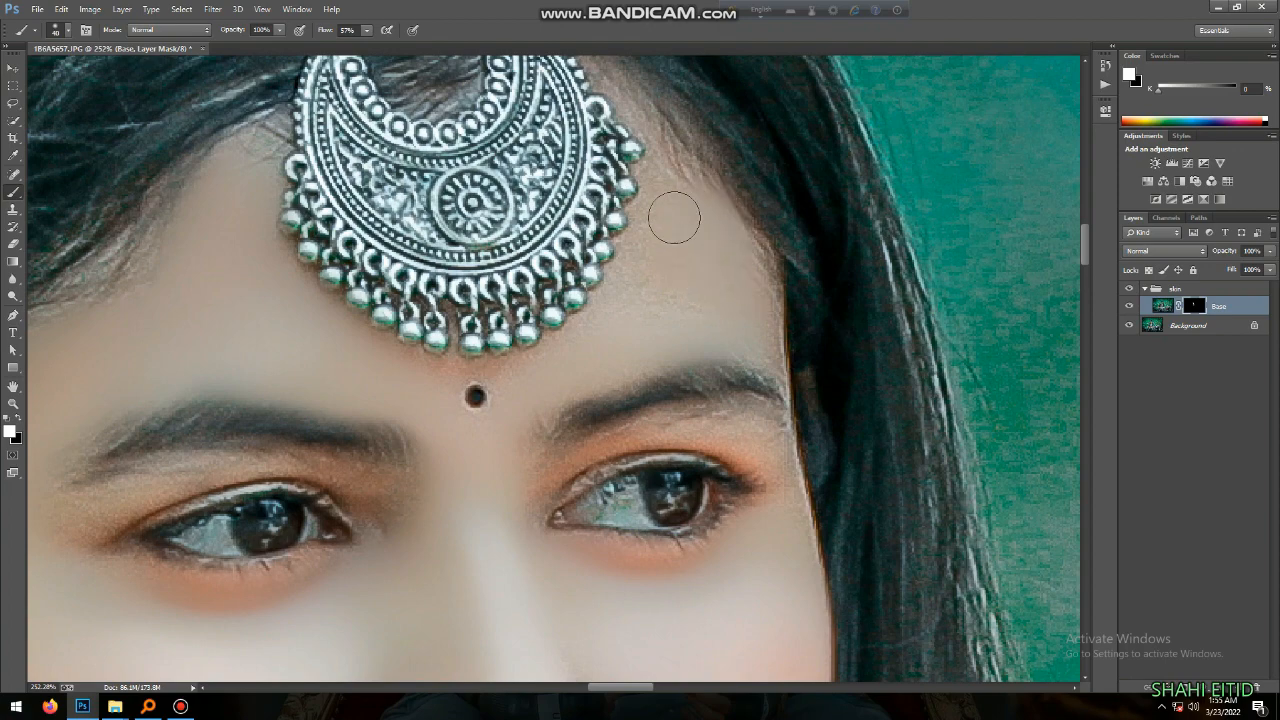
scroll(706, 240, "up", 1)
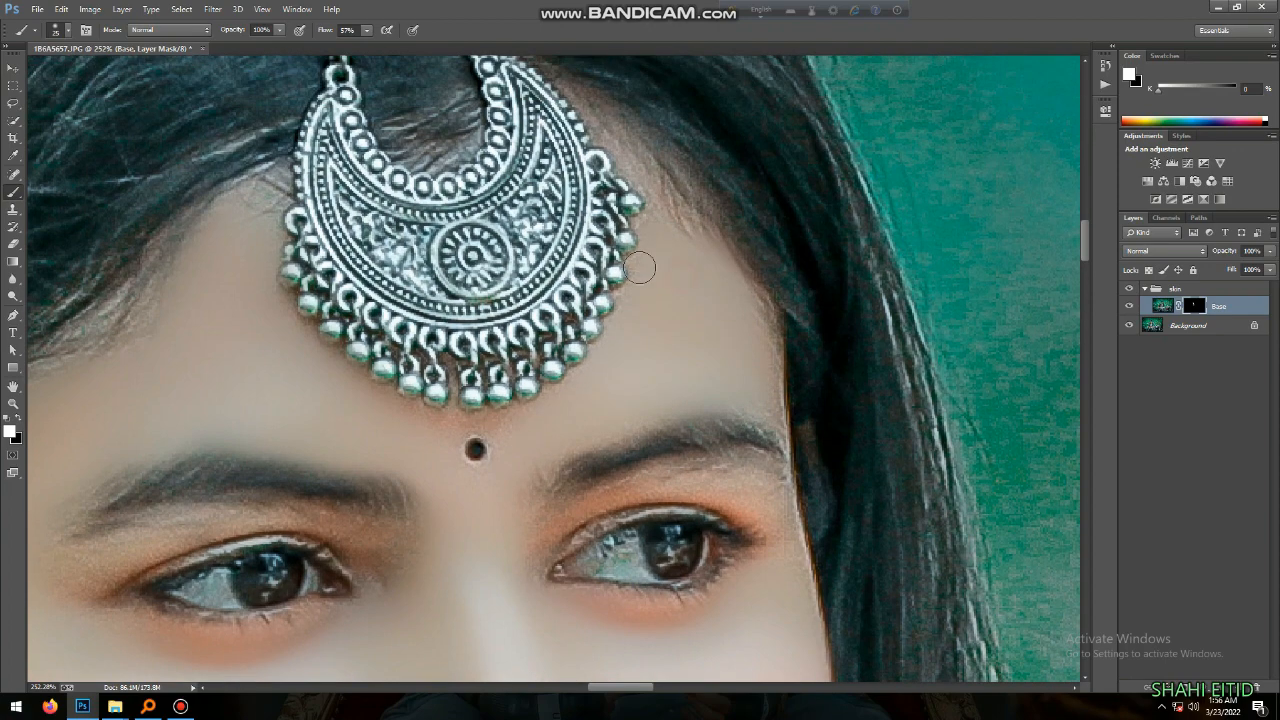
Touch up the skin around the eyes and nose on the Base mask and flatten all layers into the background.
scroll(741, 338, "down", 5)
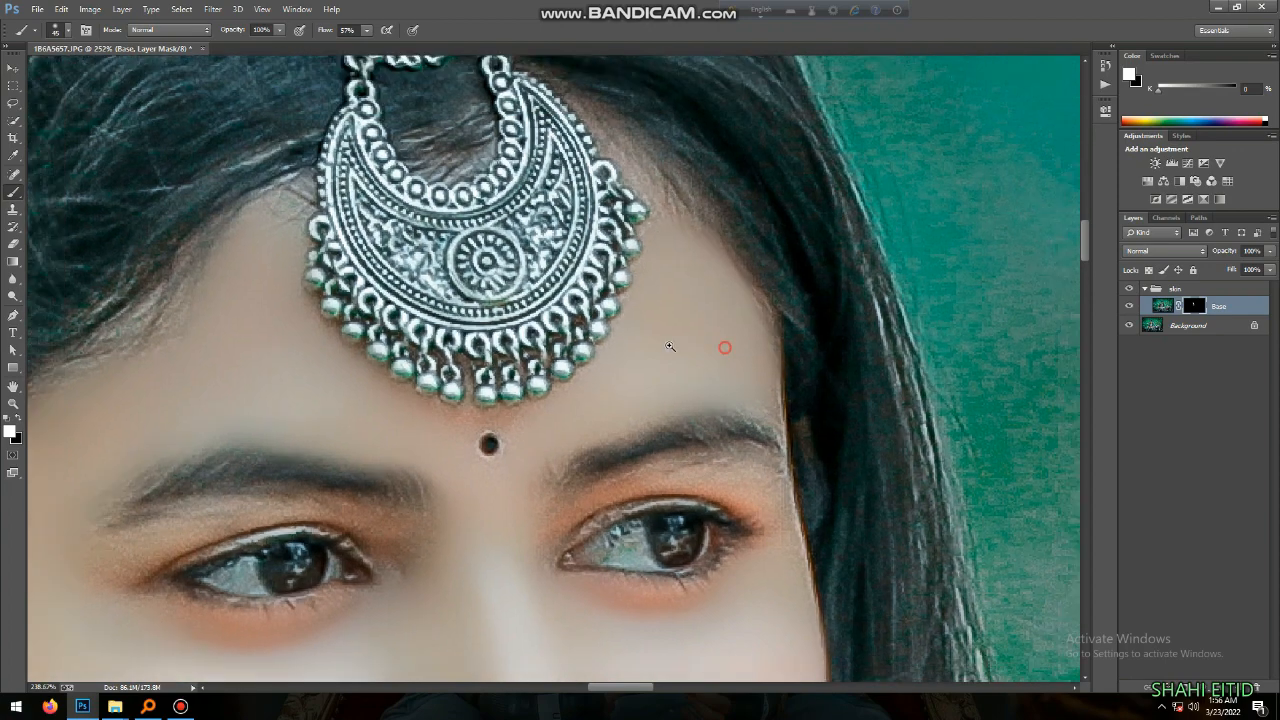
scroll(182, 300, "up", 5)
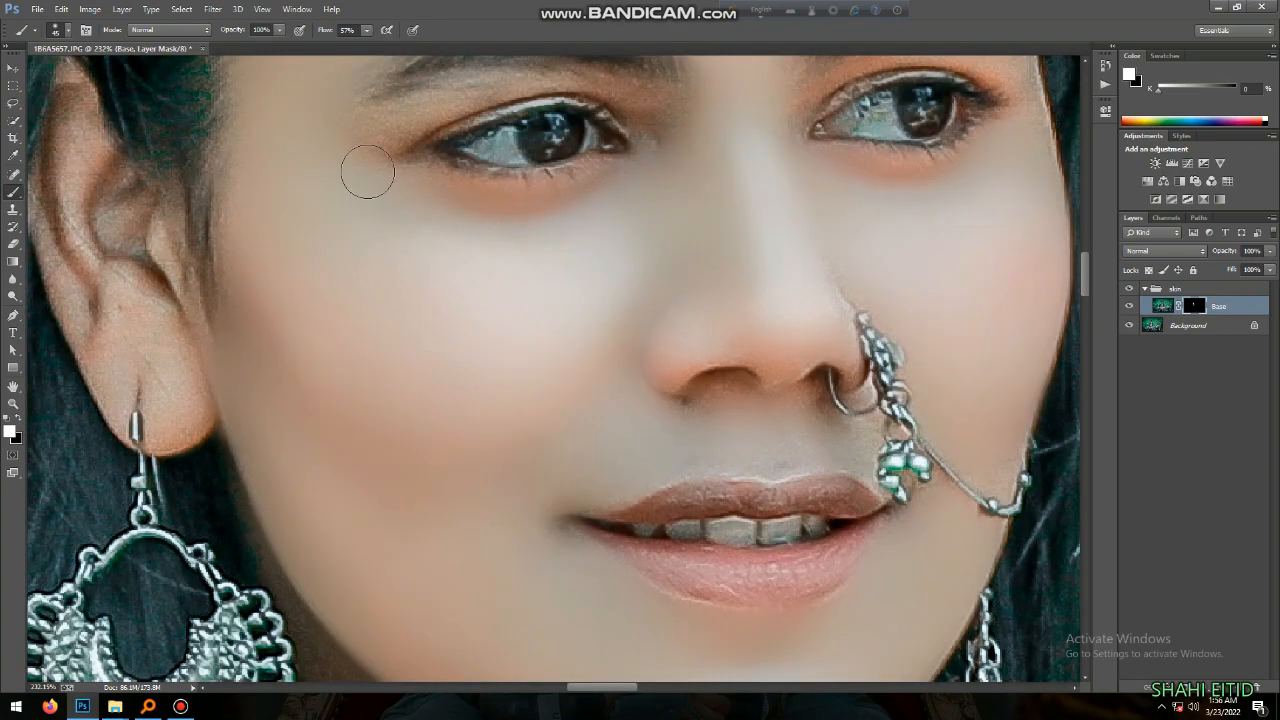
scroll(609, 257, "up", 3)
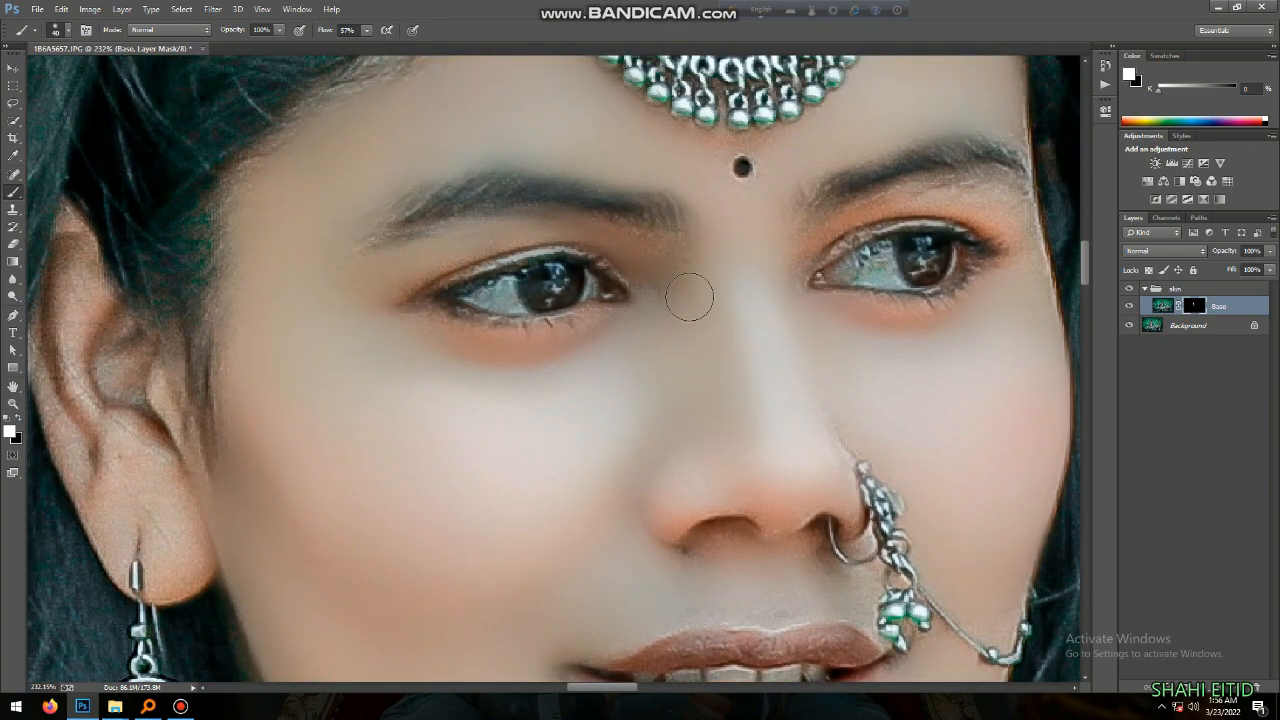
mouse_move(1025, 240)
left_mouse_down()
mouse_move(1027, 279)
mouse_move(920, 418)
mouse_move(845, 415)
left_mouse_up()
scroll(766, 371, "down", 5)
scroll(766, 371, "up", 4)
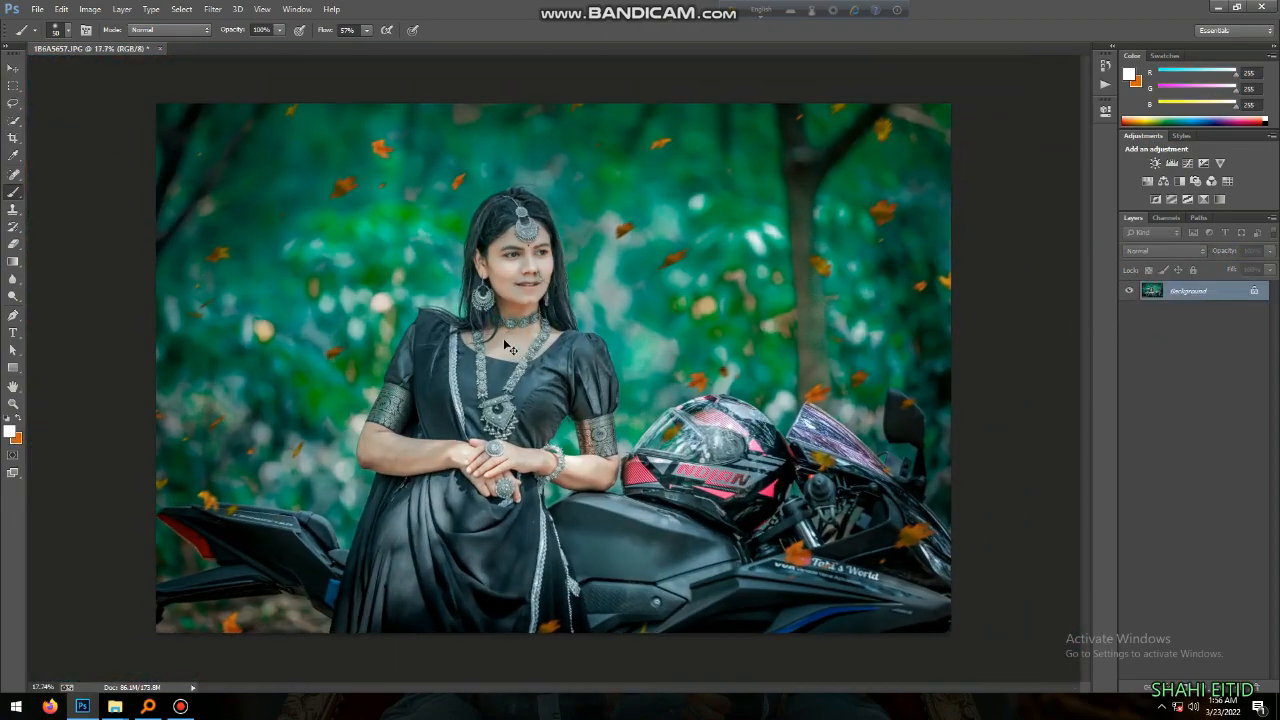
Apply the Camera Raw filter to a duplicate layer with sharpening amount 102 and luminance noise reduction 17.
left_click(213, 9)
left_click(242, 86)
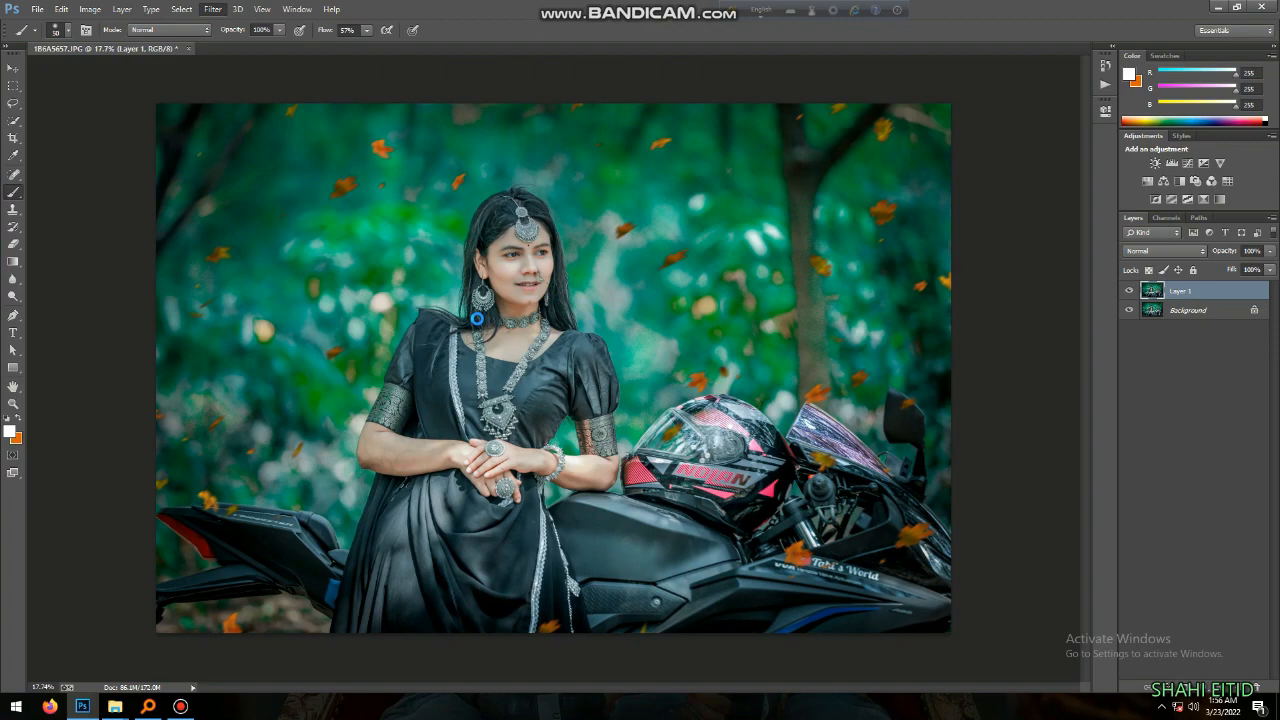
key("ctrl+shift+a")
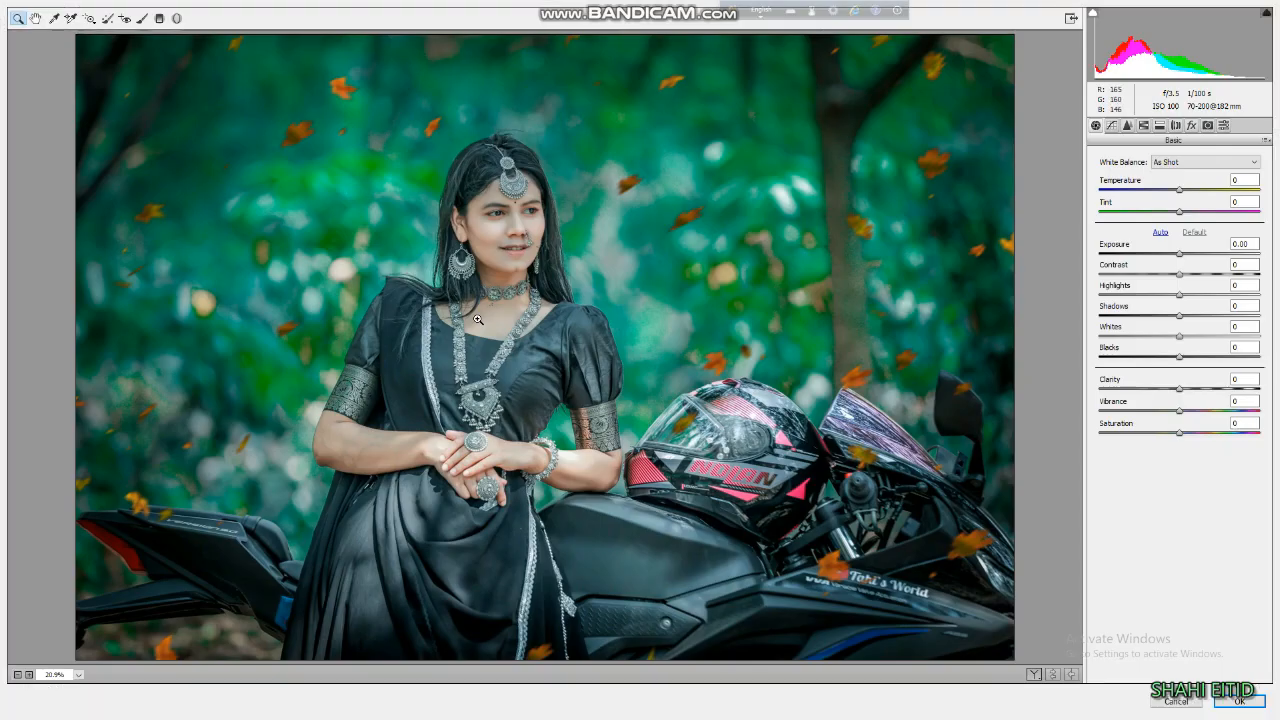
key("ctrl+alt+3")
left_click(528, 212)
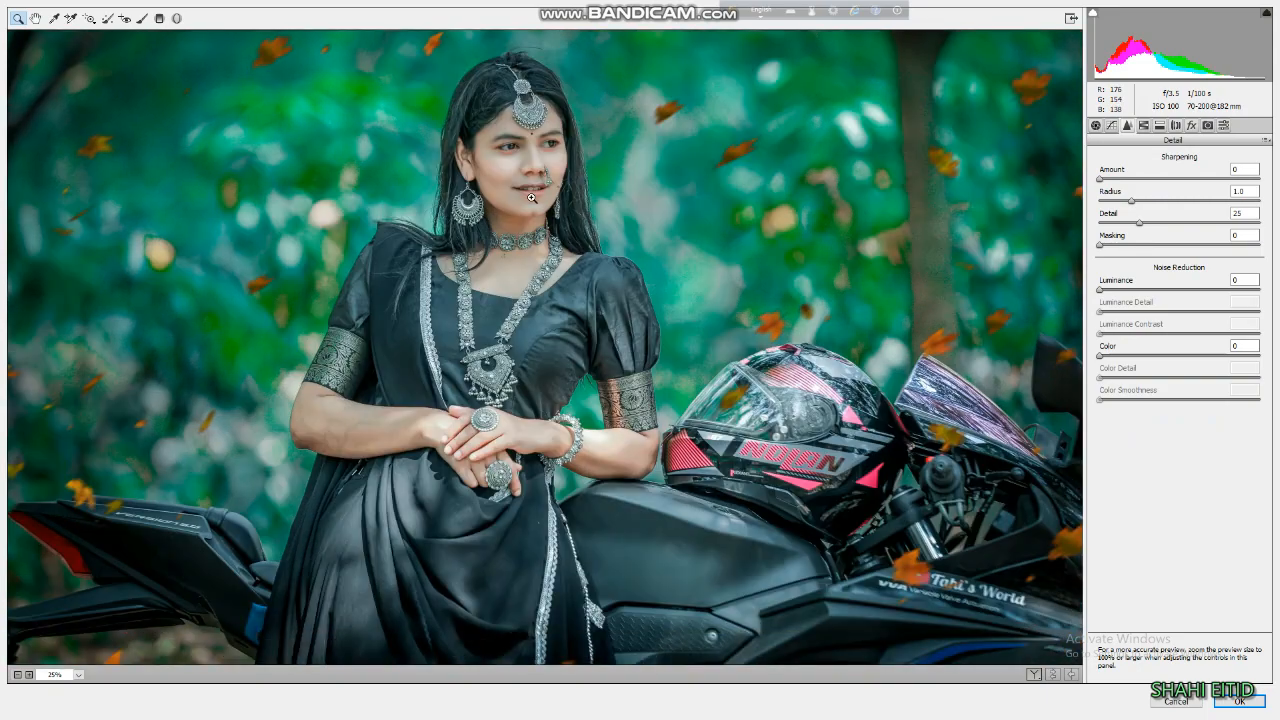
left_click(528, 212)
left_click(1144, 288)
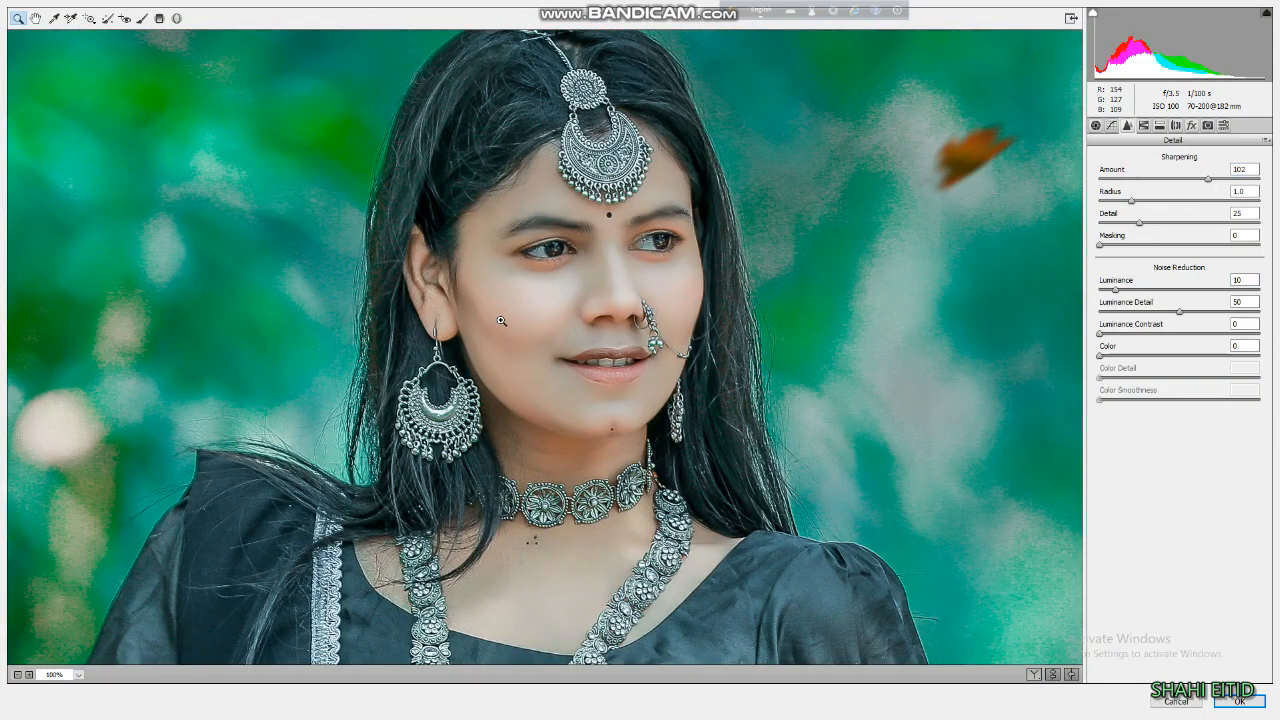
key("ctrl+plus")
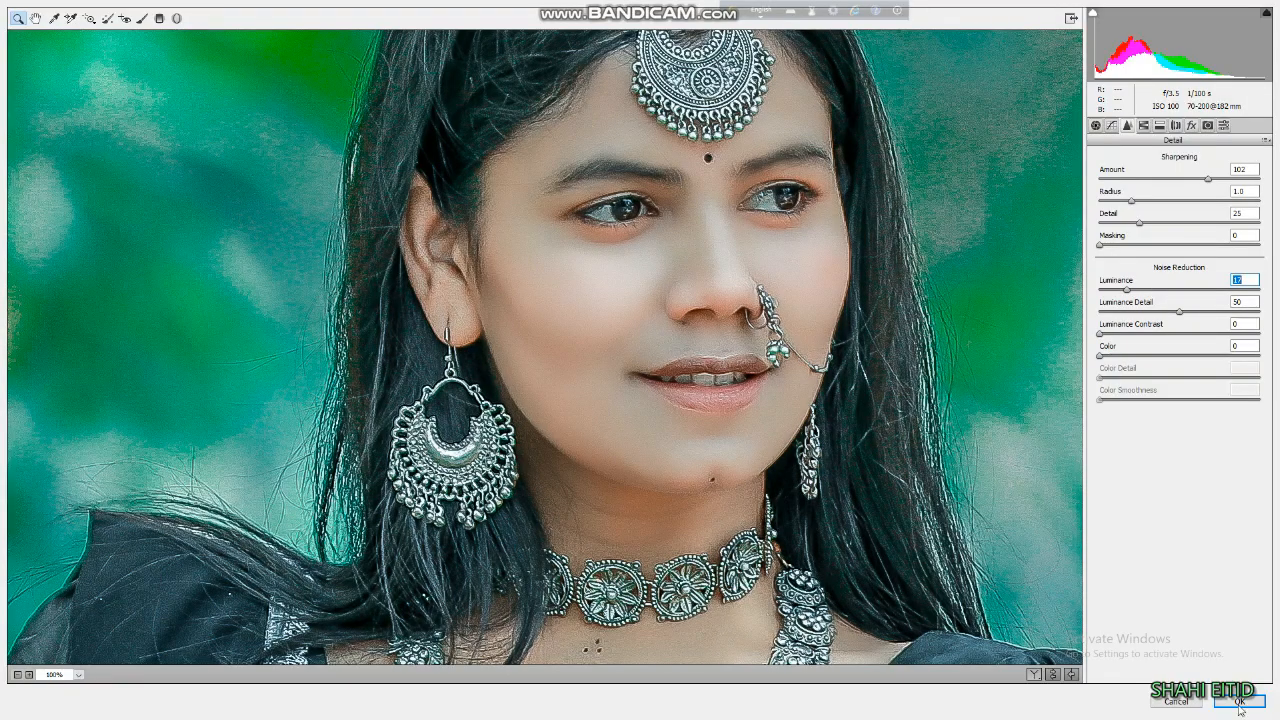
left_click(1240, 703)
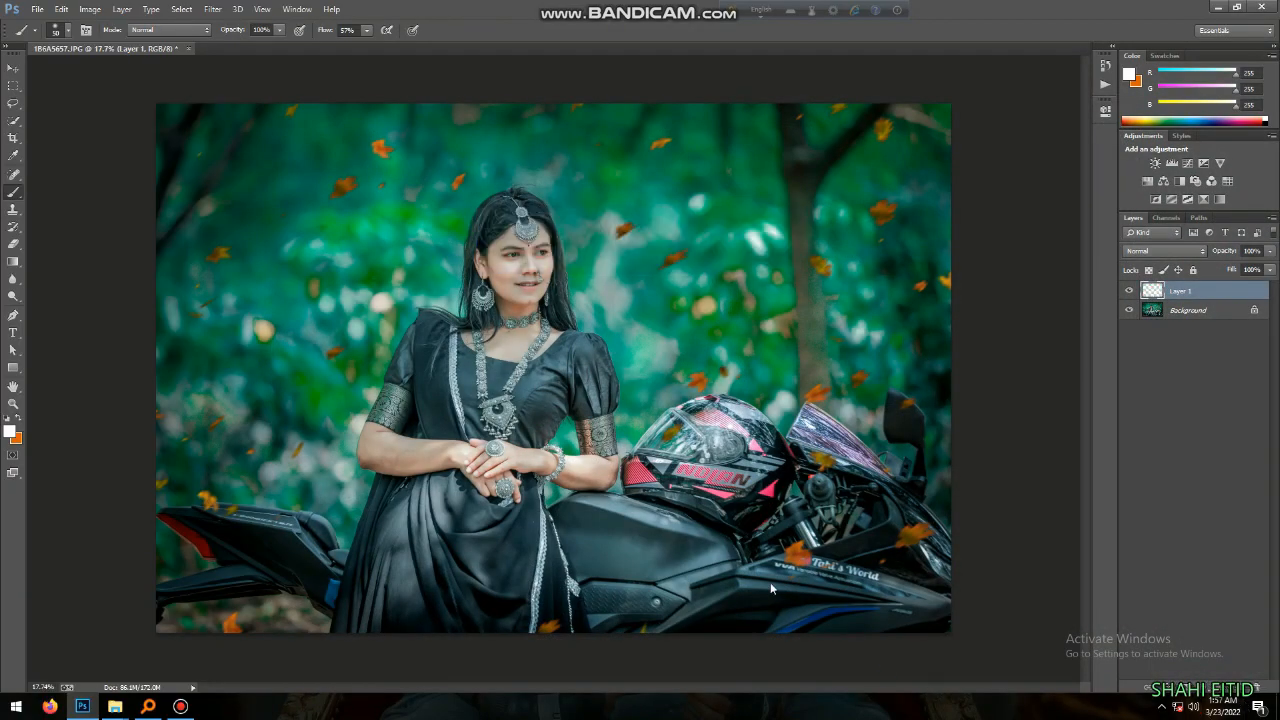
Merge Layer 1 down into the background.
scroll(528, 260, "up", 8)
scroll(535, 275, "down", 10)
scroll(559, 357, "up", 1)
key("ctrl+e")
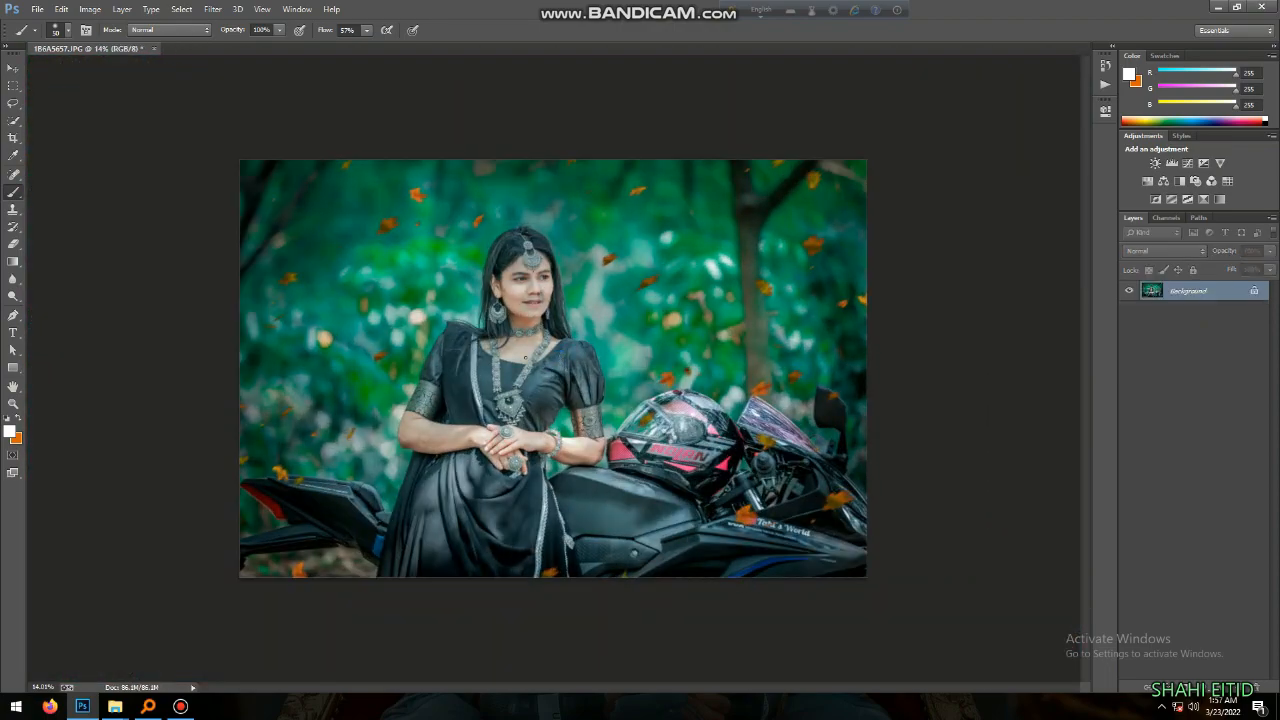
Open the logo image shahi111.jpg from drive F:.
left_click(38, 8)
left_click(58, 64)
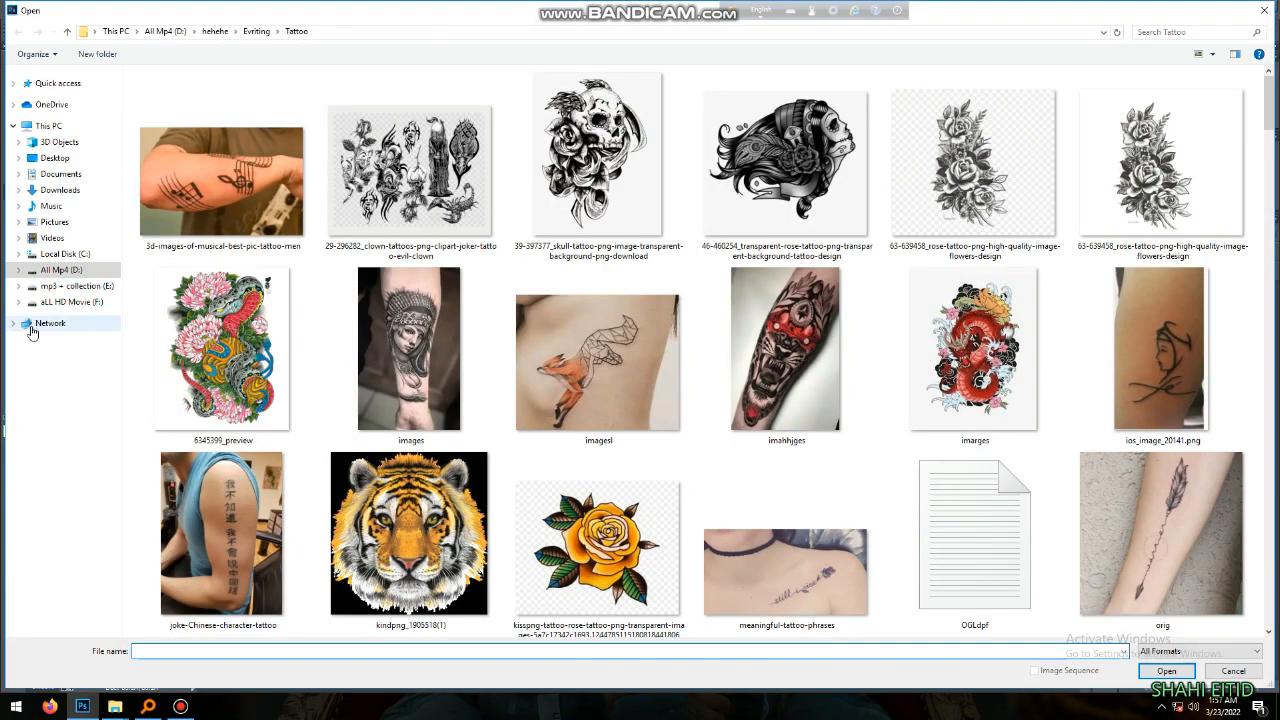
left_click(55, 301)
double_click(286, 188)
double_click(320, 118)
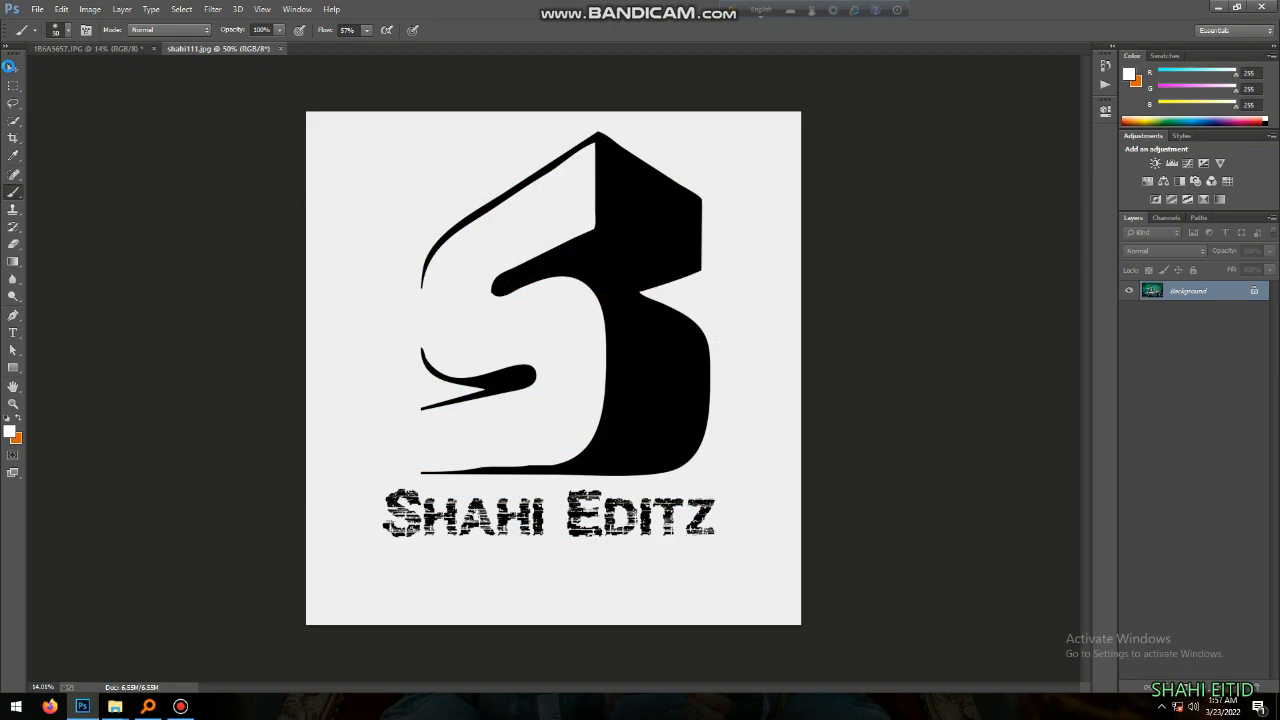
Copy the logo into the portrait document with the Move tool and scale it down above the motorcycle's tail.
left_click(10, 68)
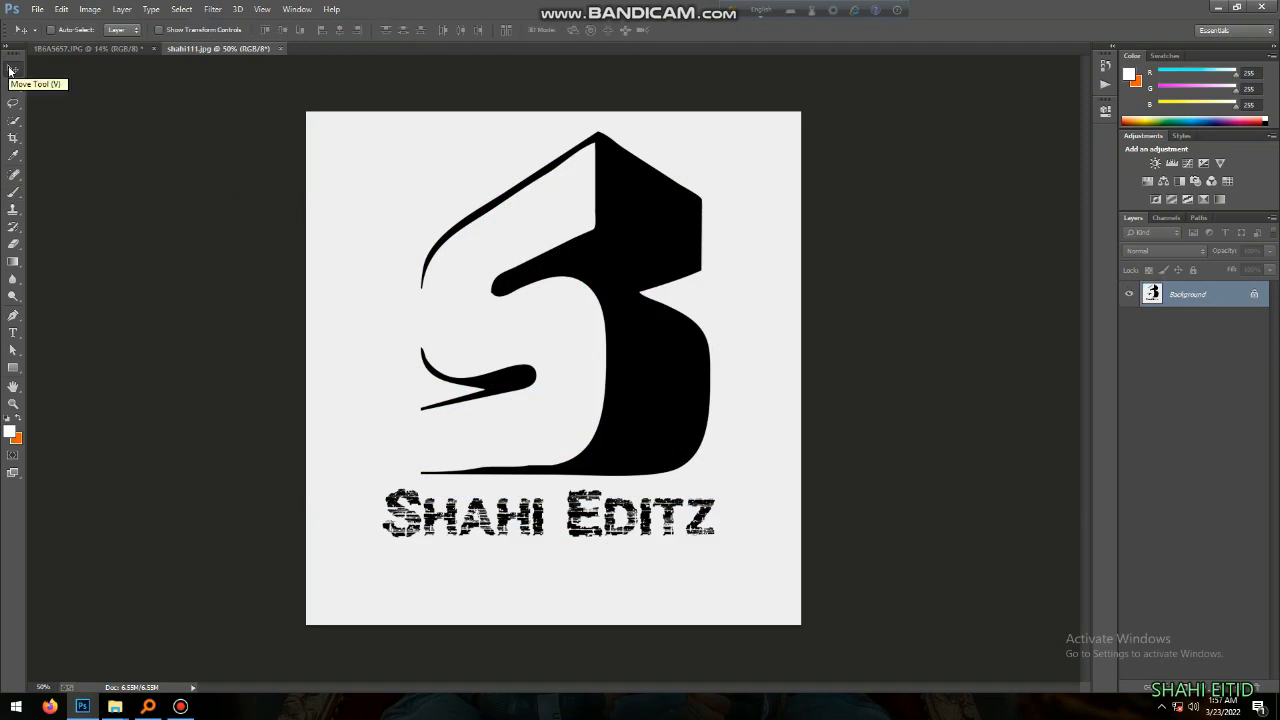
left_click_drag(73, 54, 386, 255)
key("ctrl+t")
left_click_drag(443, 341, 391, 300)
key("Return")
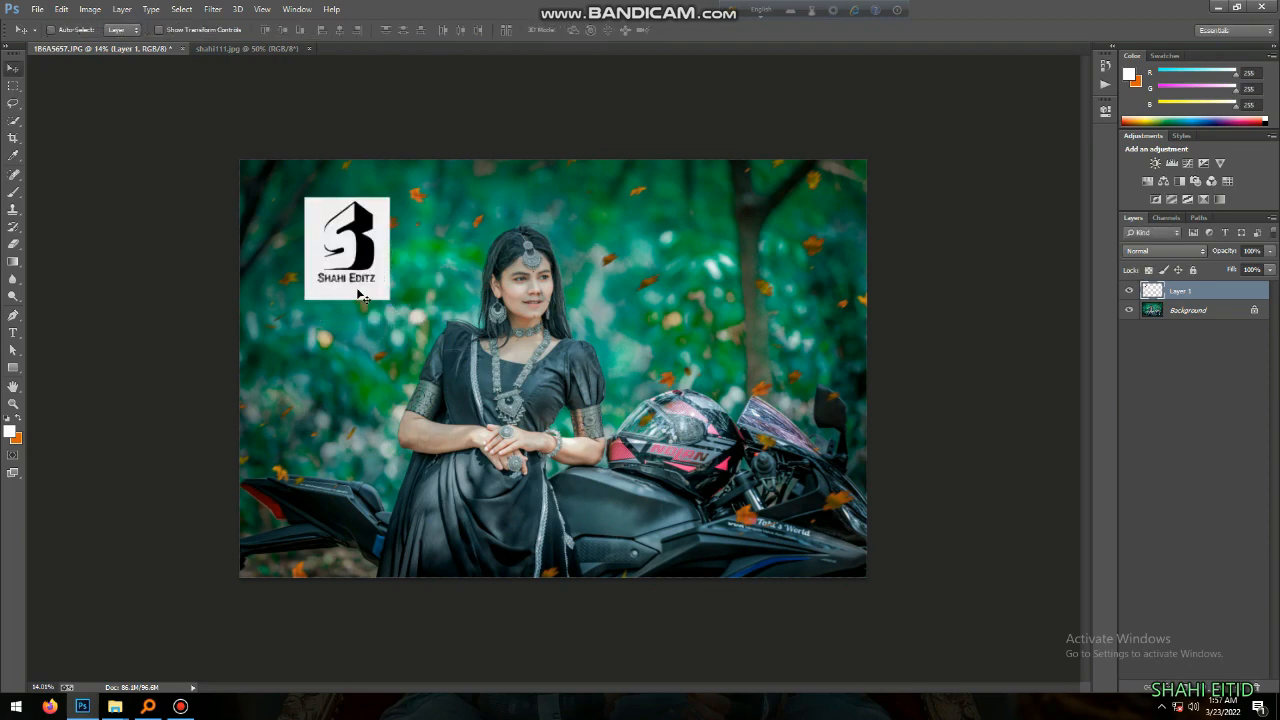
Undo the last logo resize and scale the logo to a much smaller mark near the photo's upper-left corner.
key("ctrl+z")
key("ctrl+t")
left_click_drag(443, 341, 292, 211)
key("Return")
Set the logo layer's blend mode to Screen.
left_click(310, 228)
left_click(310, 228)
left_click(1165, 251)
left_click(1134, 366)
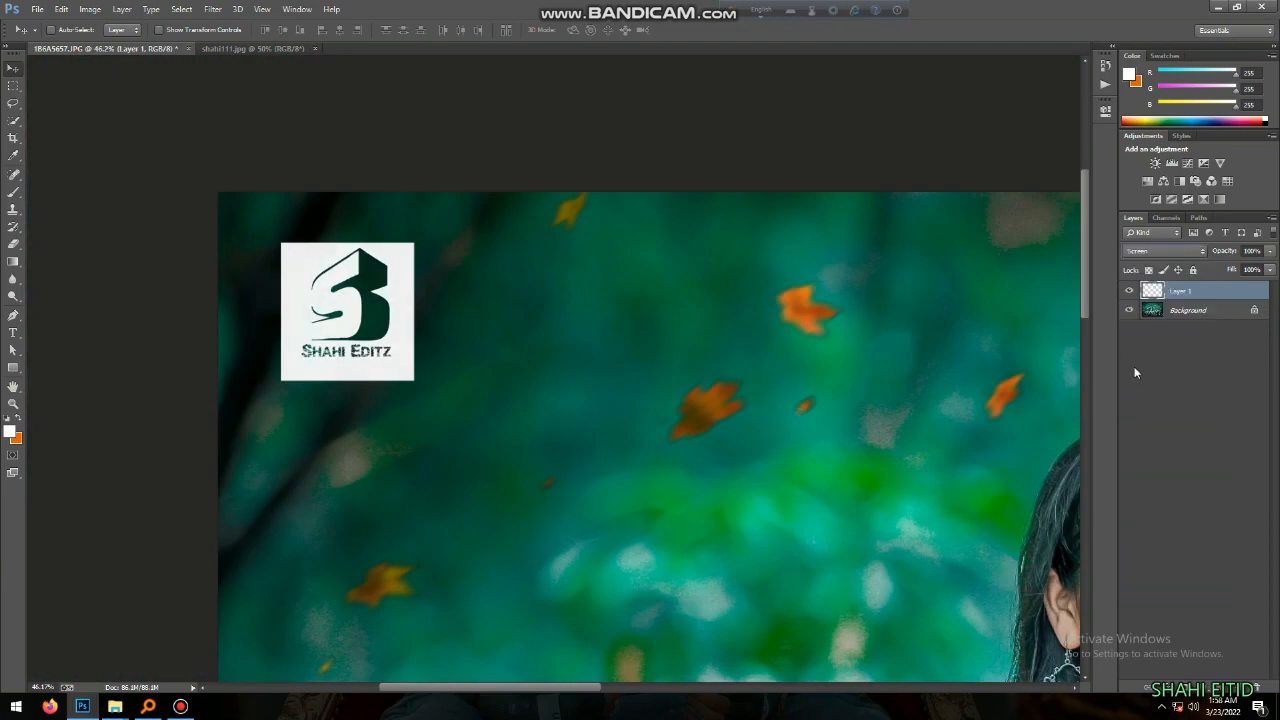
Invert the logo's colors and raise its black input level in Levels to hide the box behind it.
key("ctrl+l")
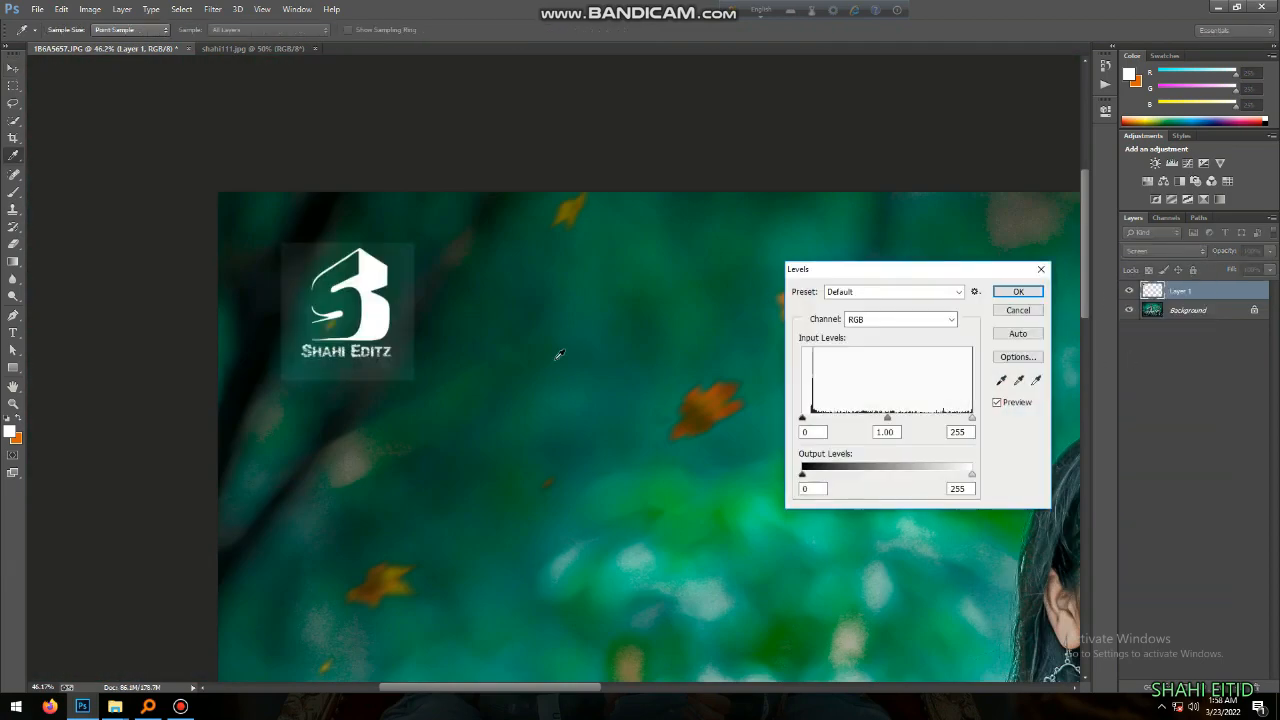
left_click_drag(802, 418, 826, 419)
key("Return")
Move the logo closer to the photo's upper-left corner and merge it into the background.
left_click_drag(584, 360, 519, 326)
key("ctrl+e")
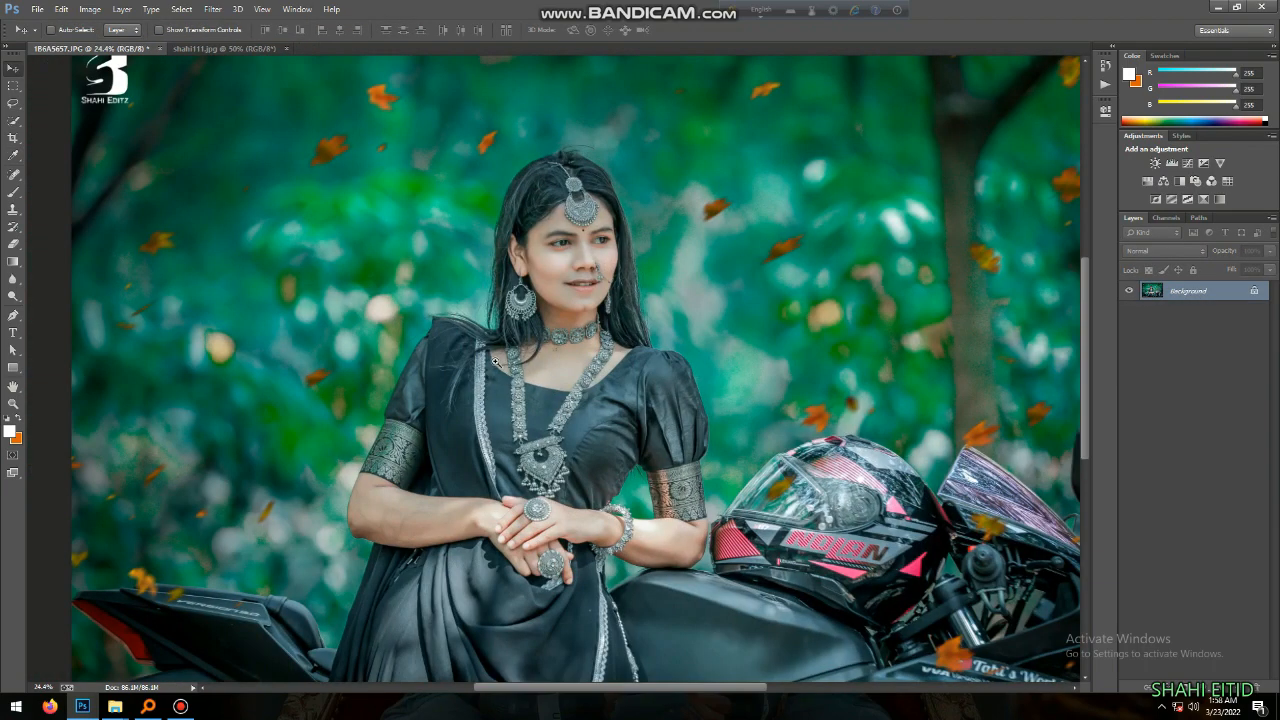